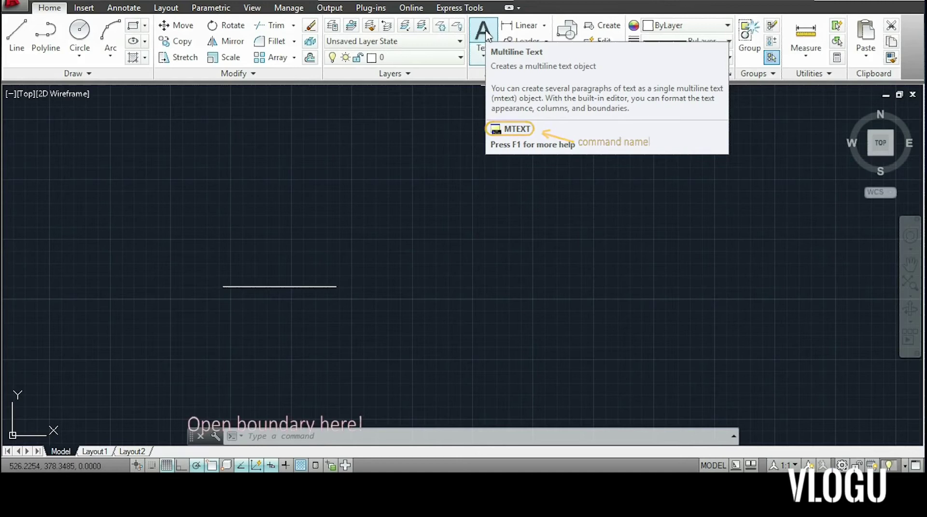
text(MTEXT)
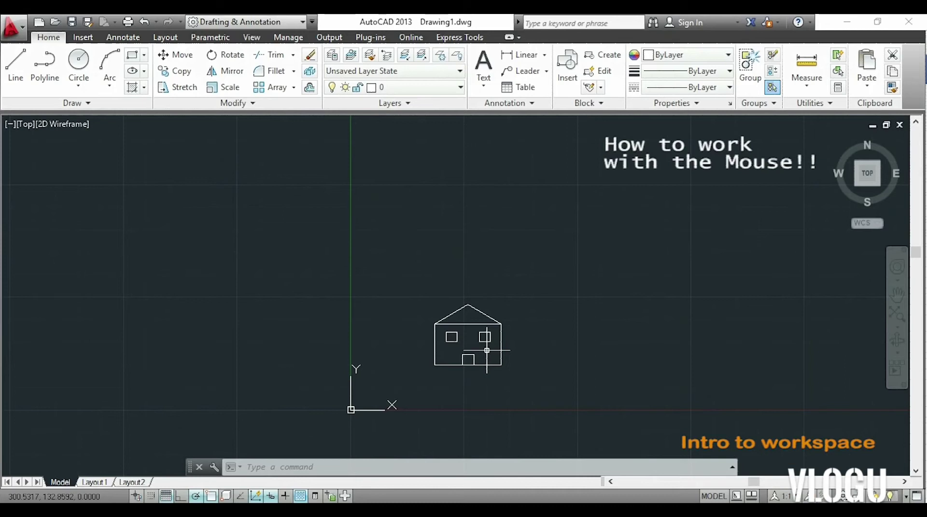
- Zoom in and out on the house drawing, pan across it, and open the context options in empty drawing space
scroll(486, 350, up, 8)
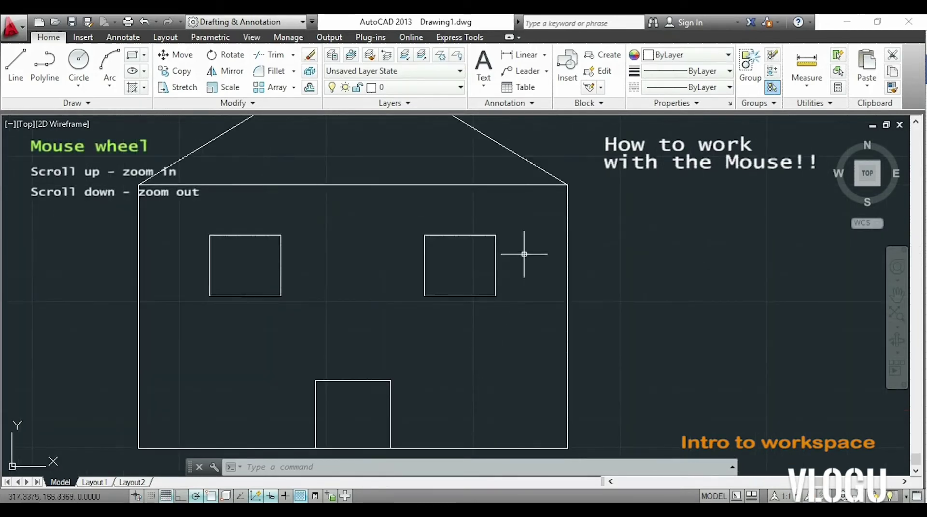
scroll(525, 248, down, 5)
scroll(525, 246, down, 2)
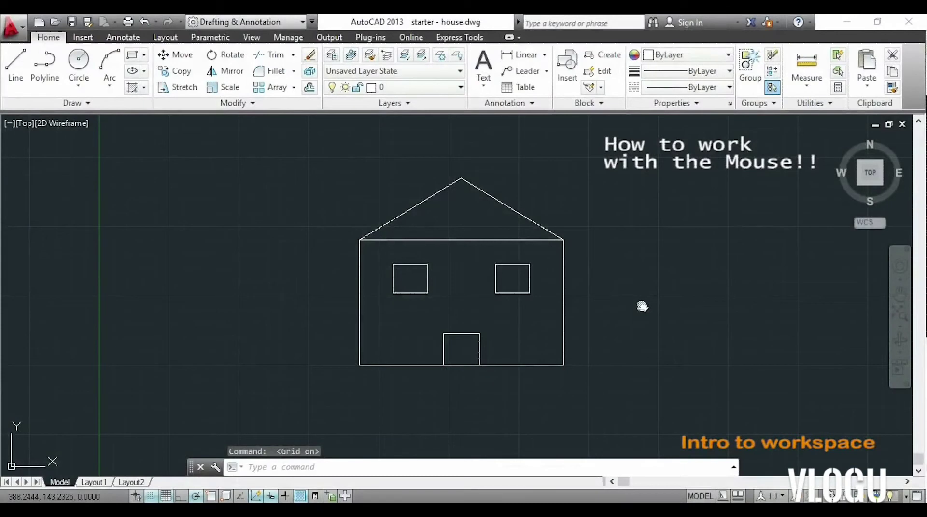
mouse_move(642, 306)
middle_down()
mouse_move(410, 301)
mouse_move(414, 346)
mouse_move(516, 404)
mouse_move(616, 389)
mouse_move(703, 332)
mouse_move(695, 287)
mouse_move(577, 263)
mouse_move(526, 303)
middle_up()
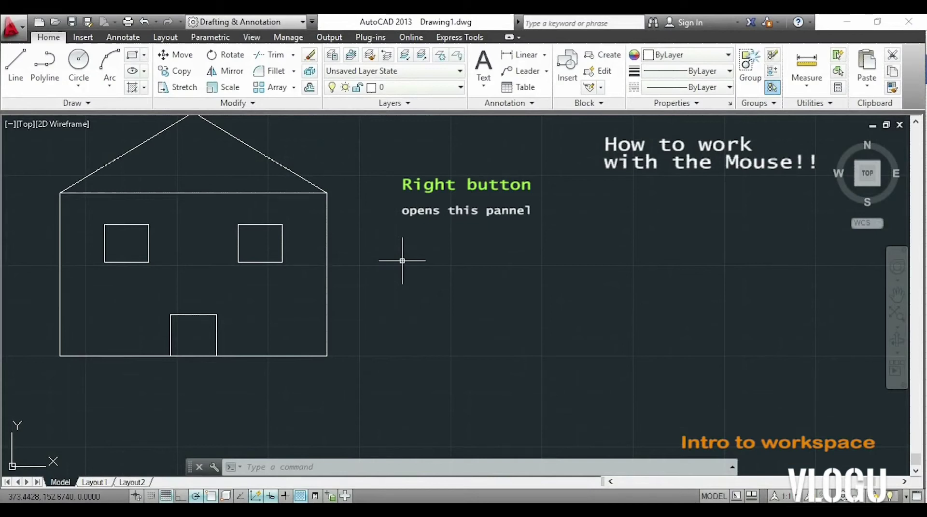
right_click(401, 261)
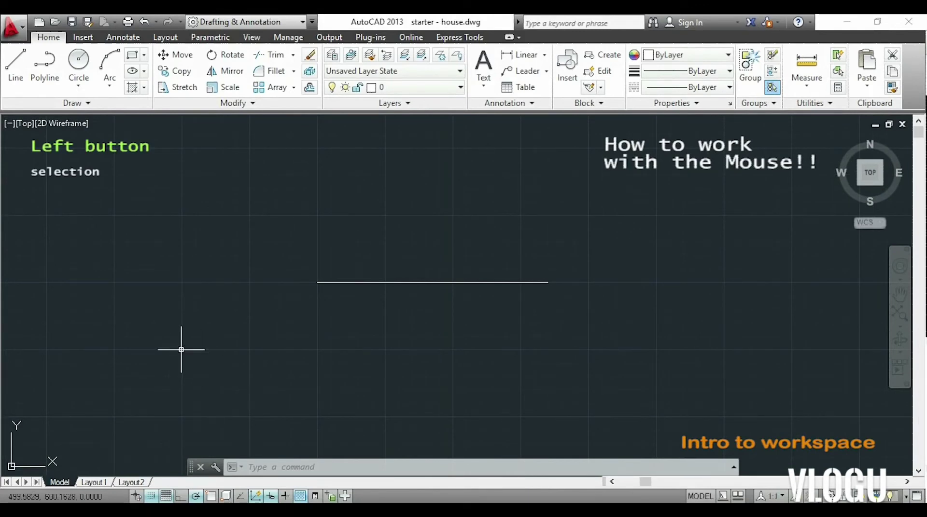
- Select the horizontal line with a window selection that encloses it completely, and clear the selection
click(181, 349)
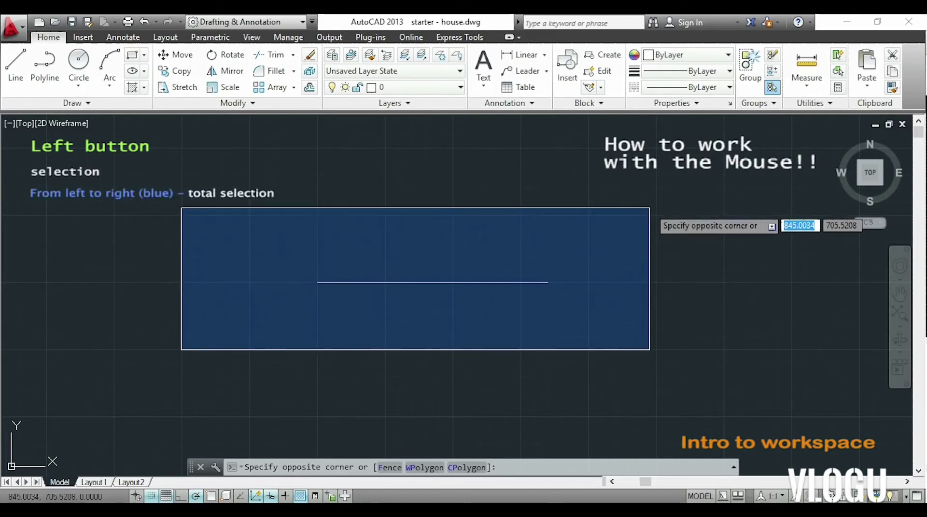
click(650, 209)
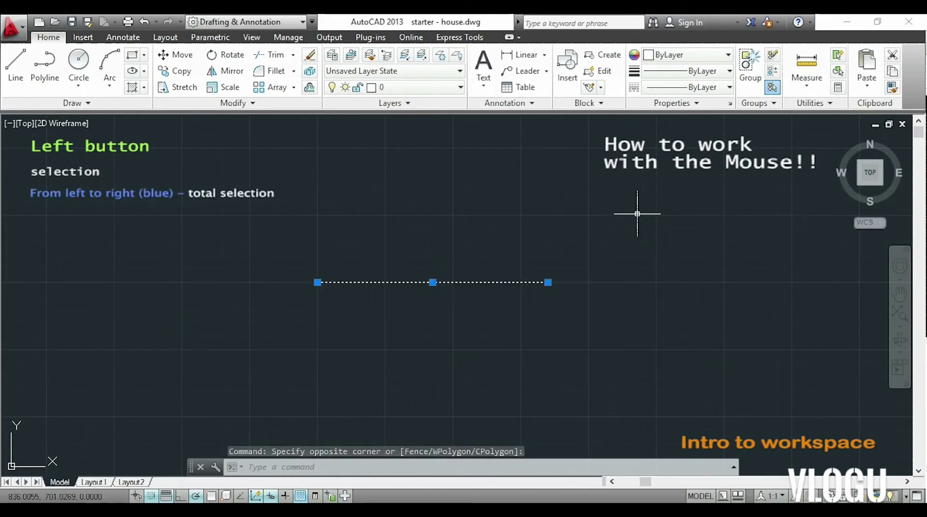
key(Escape)
- Try to select the horizontal line with window selections that enclose only its left part
click(264, 335)
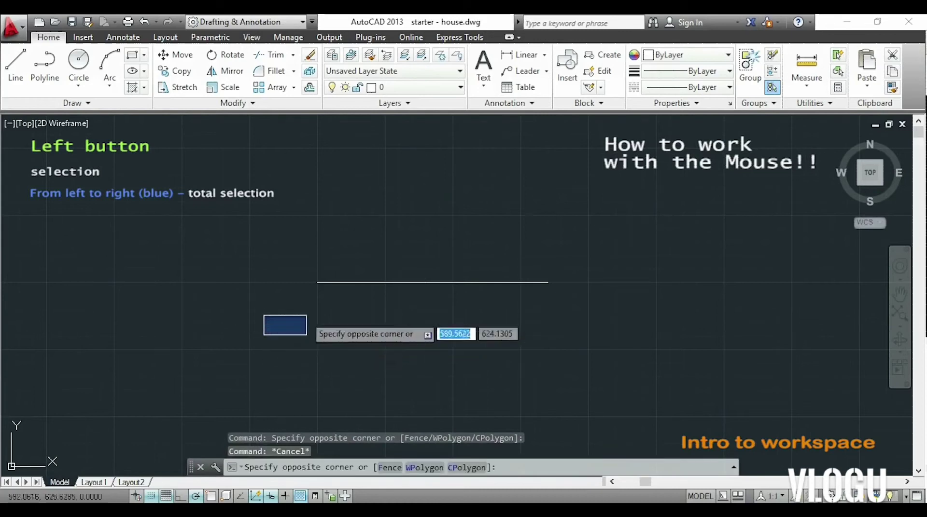
drag(306, 316, 380, 251)
click(382, 252)
click(274, 326)
click(380, 249)
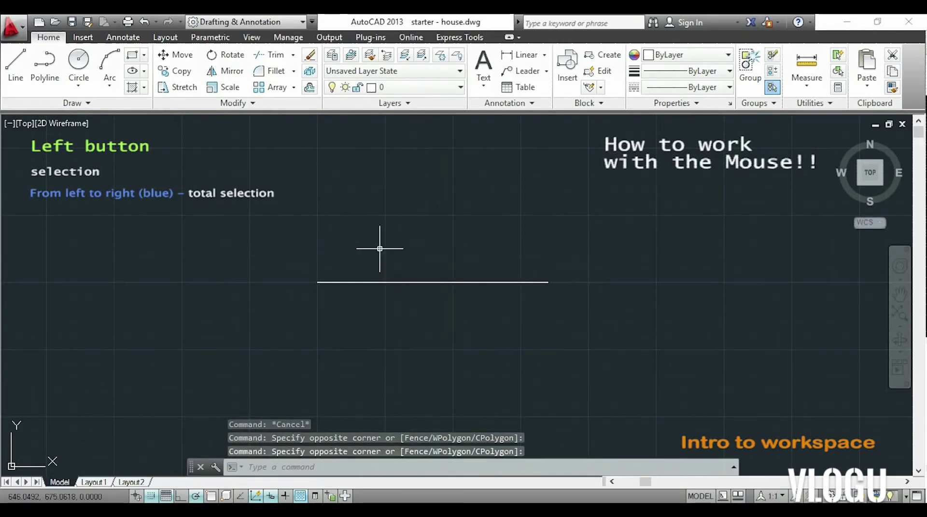
click(248, 325)
click(393, 245)
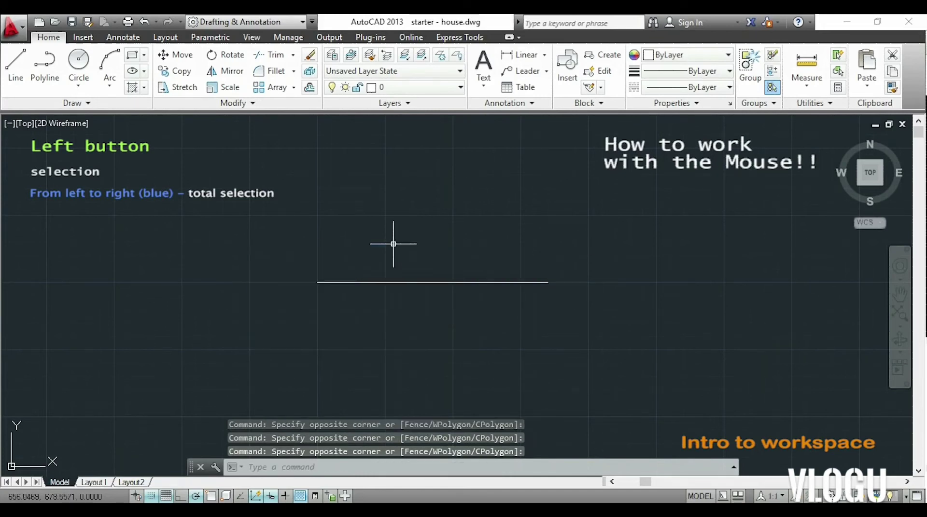
key(Escape)
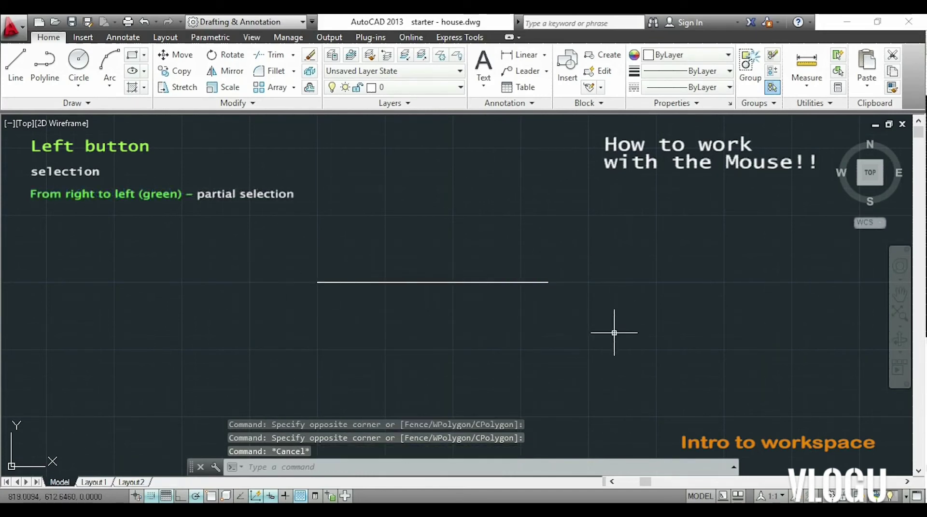
- Select the horizontal line with a crossing selection over its right end, and clear the selection
click(614, 333)
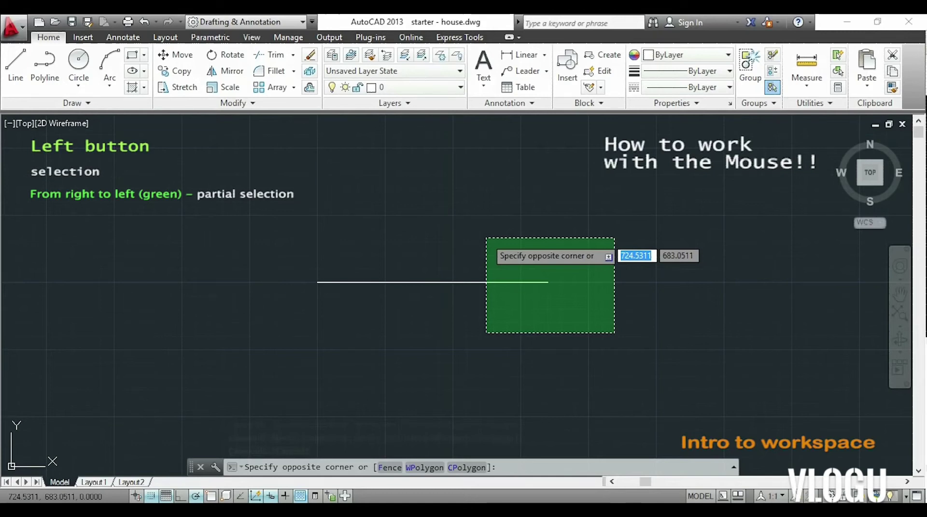
click(486, 238)
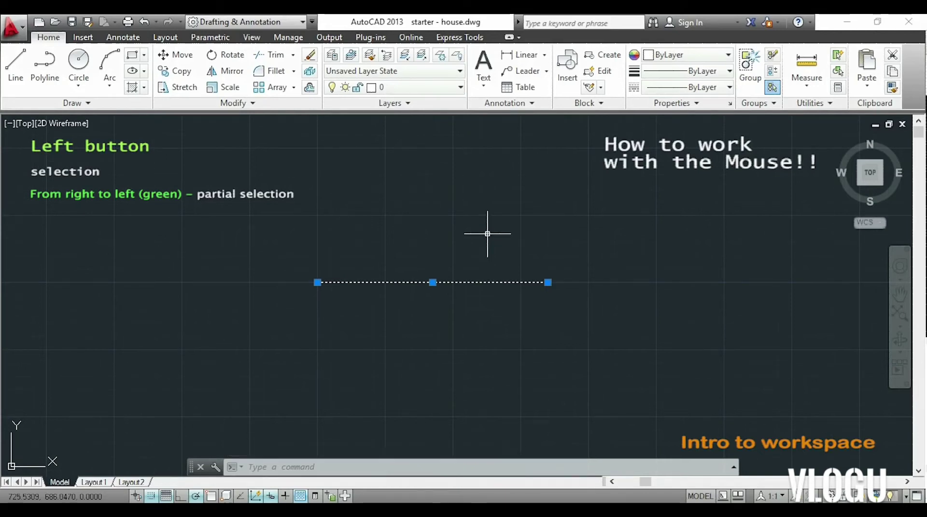
key(Escape)
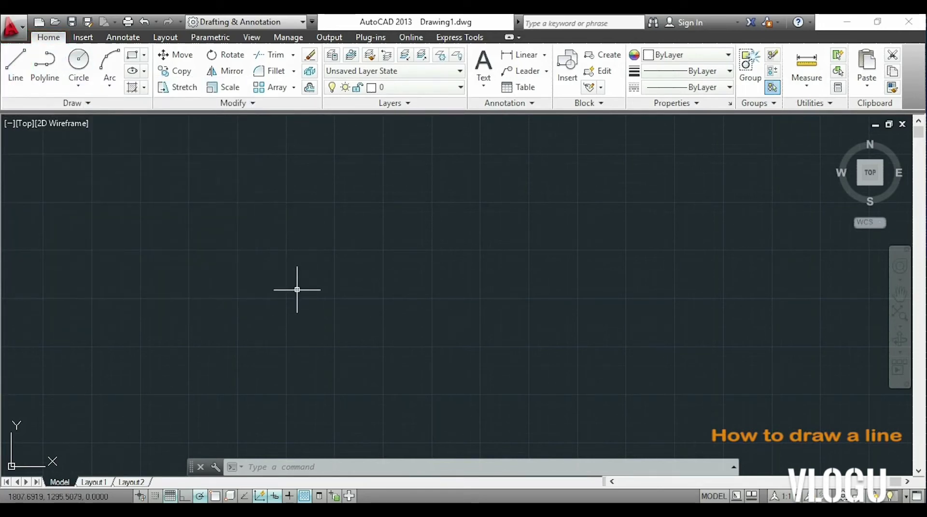
- Draw a single line segment between two freely picked points, sloping gently down to the right
text(LINE)
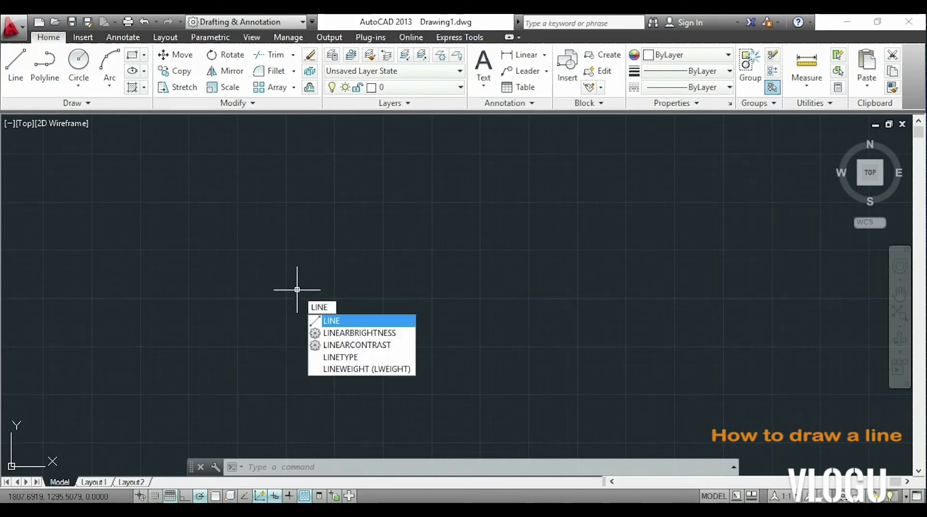
key(Return)
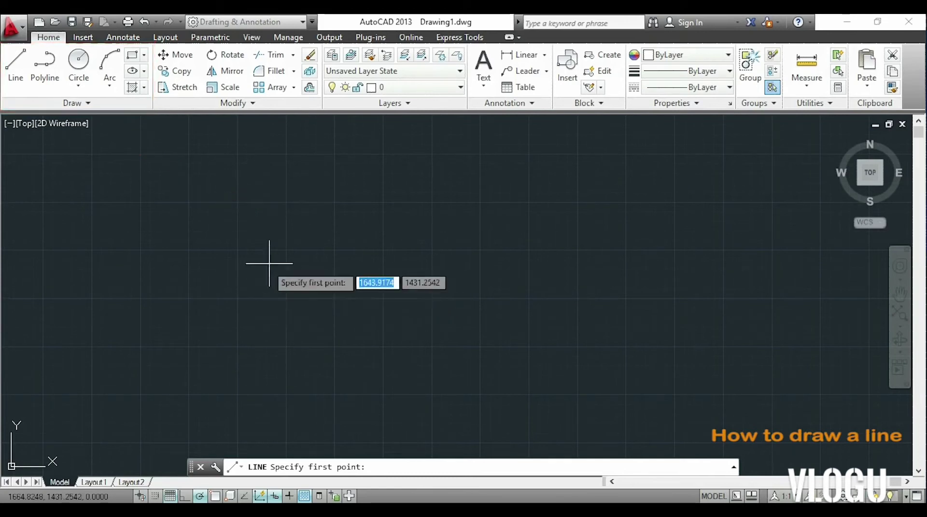
click(287, 251)
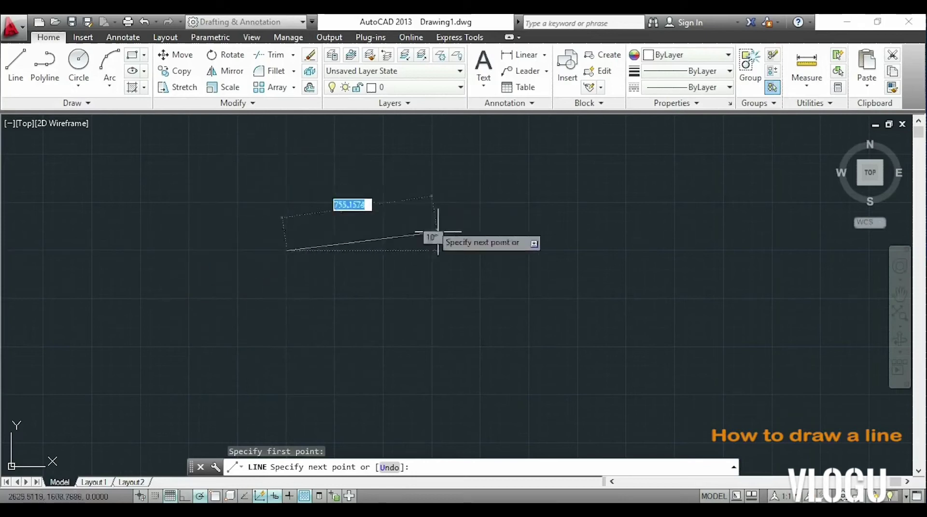
click(513, 288)
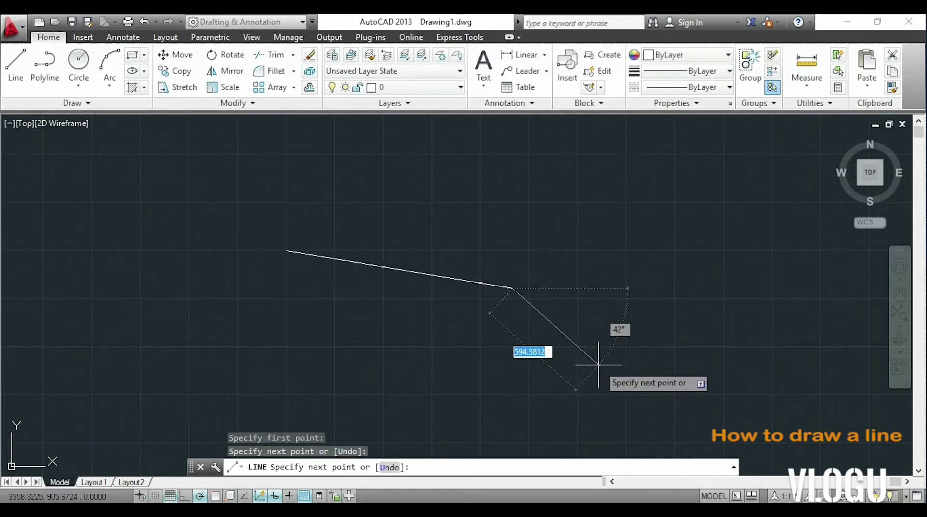
key(Escape)
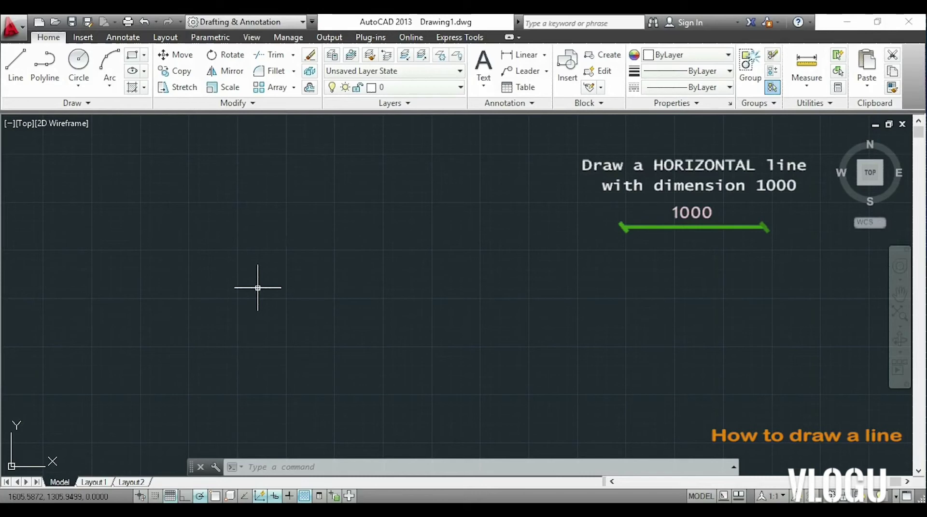
- Draw a horizontal line 1000 units long to the right of a freely picked start point
text(l)
key(Return)
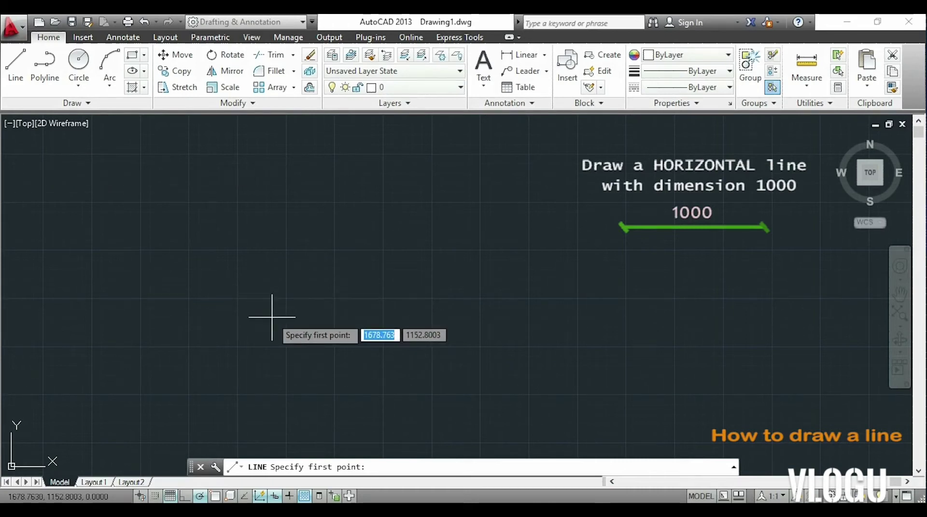
click(316, 281)
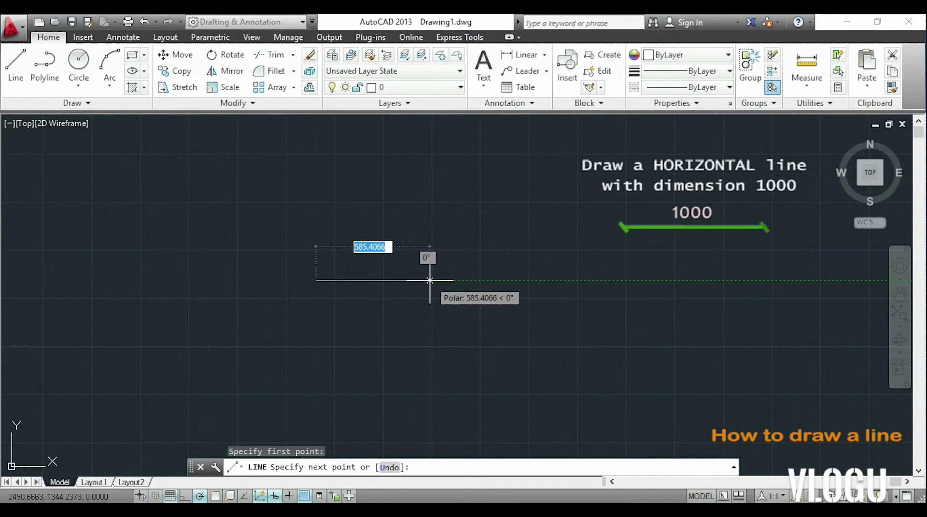
text(100)
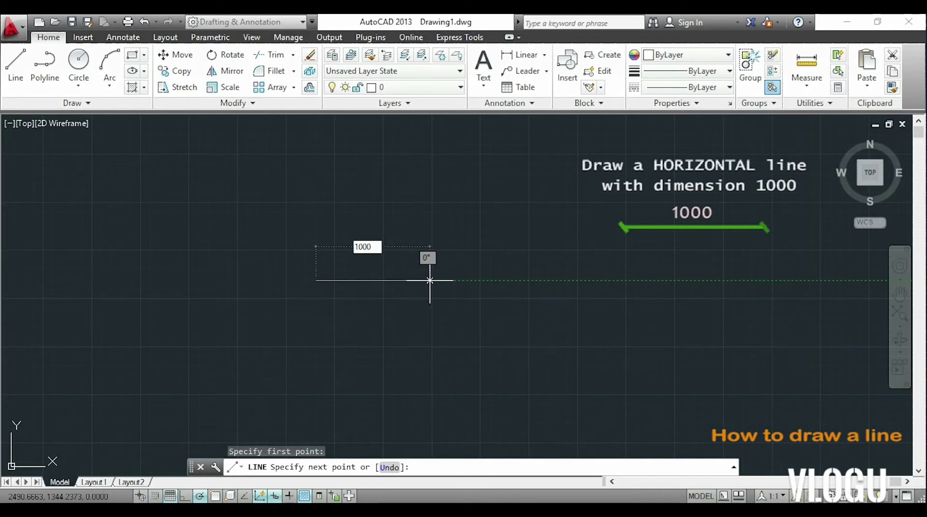
text(0)
key(Return)
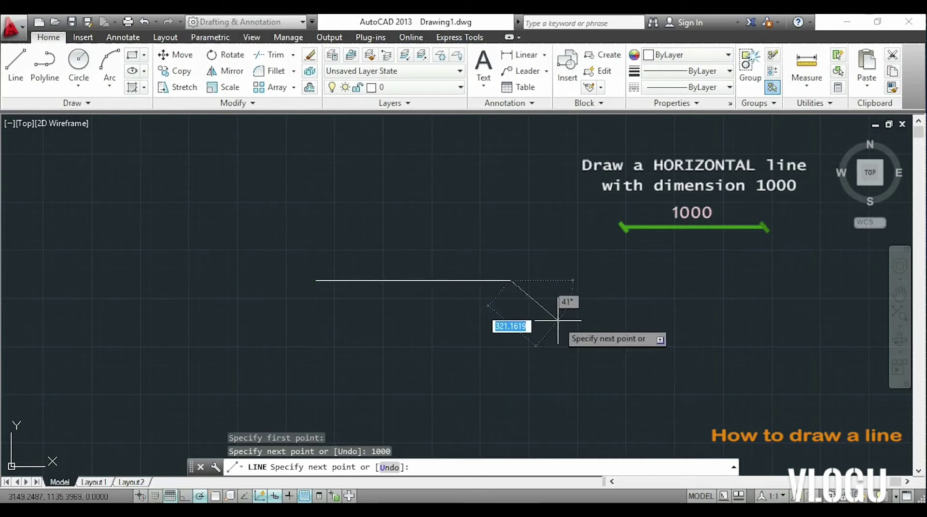
key(Escape)
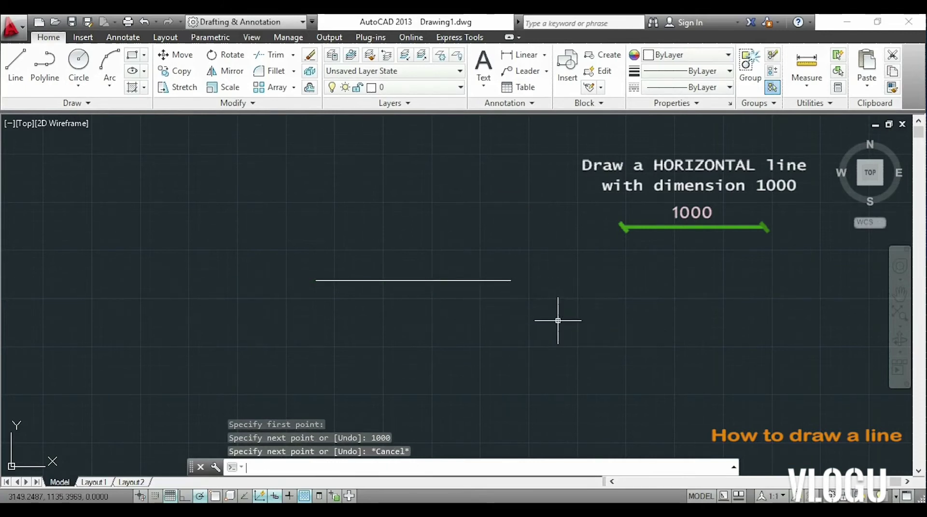
scroll(432, 267, up, 4)
scroll(431, 267, up, 2)
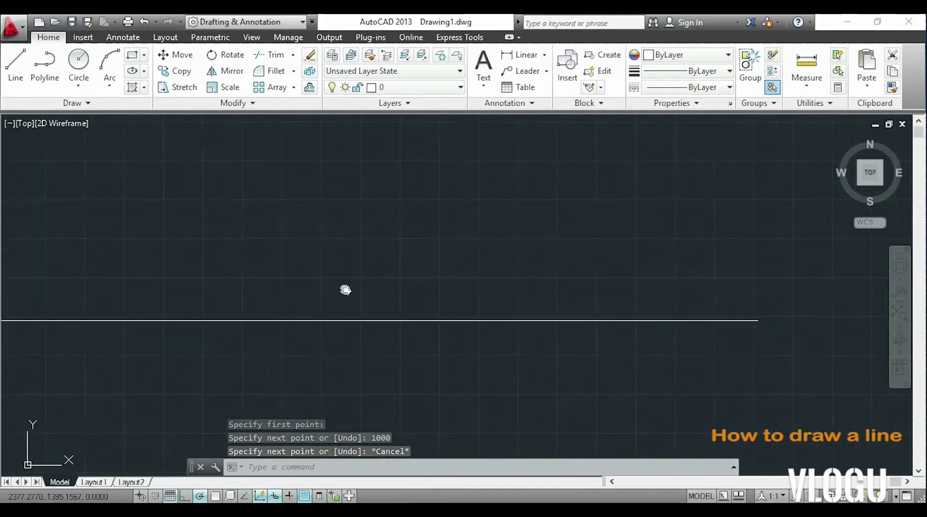
middle_drag(346, 290, 399, 264)
click(414, 295)
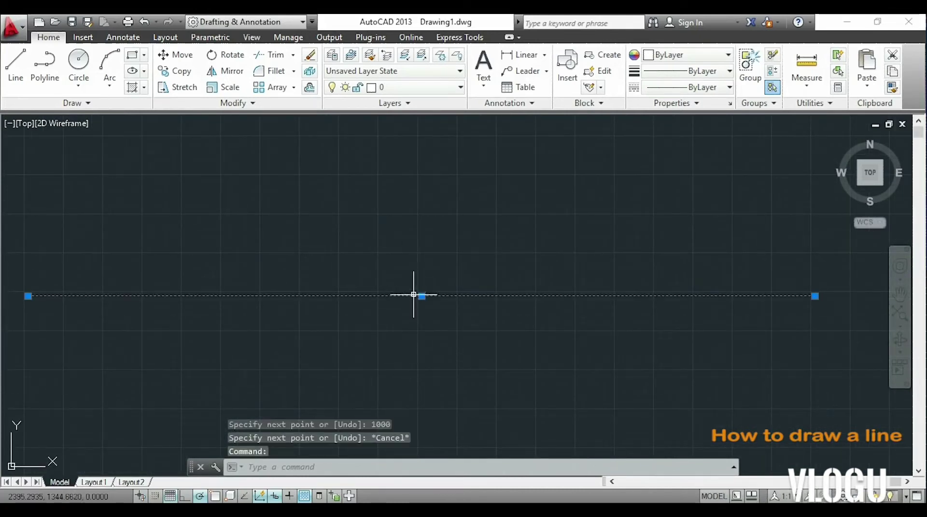
key(Escape)
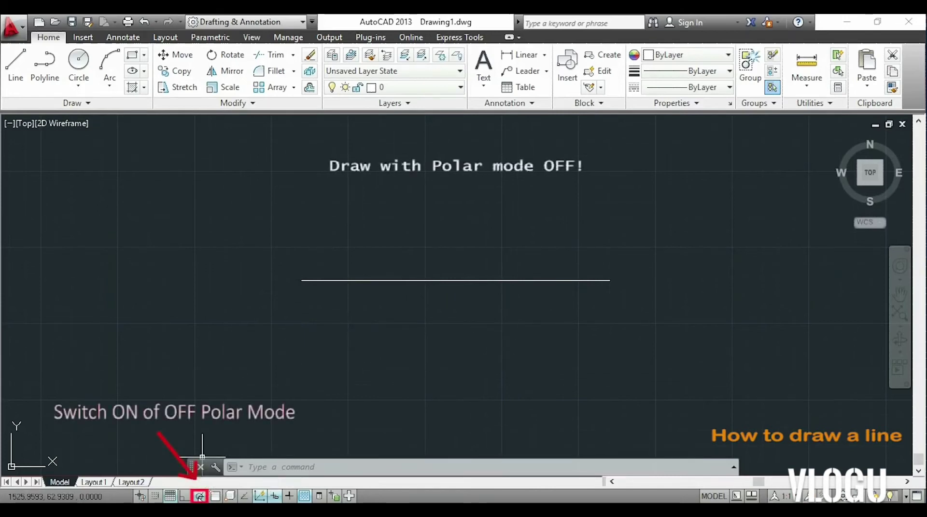
- Turn off Polar mode and draw a nearly horizontal freehand line about 900 units long below the existing line
click(199, 496)
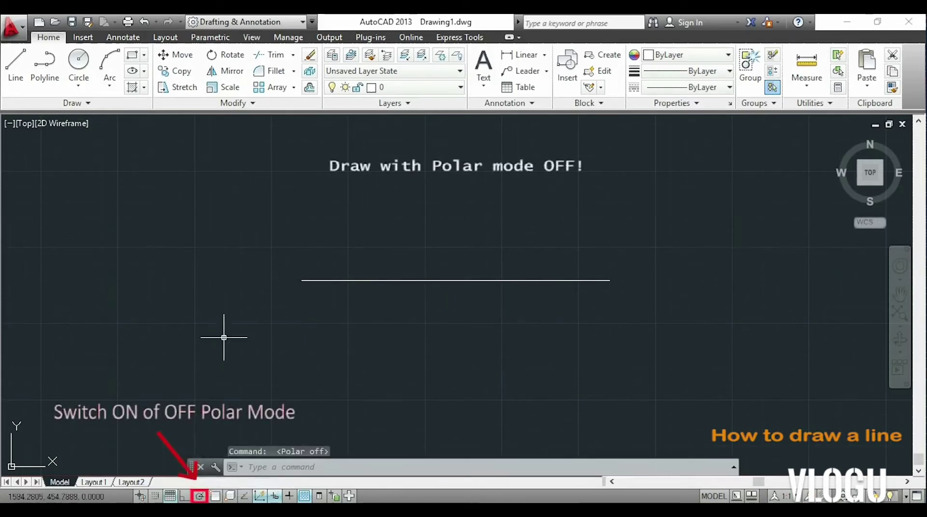
text(l)
key(Return)
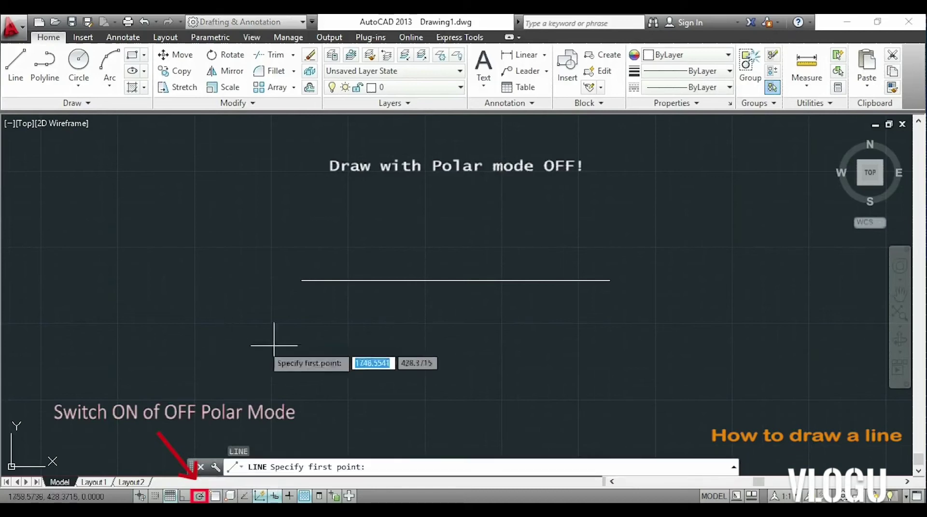
click(294, 344)
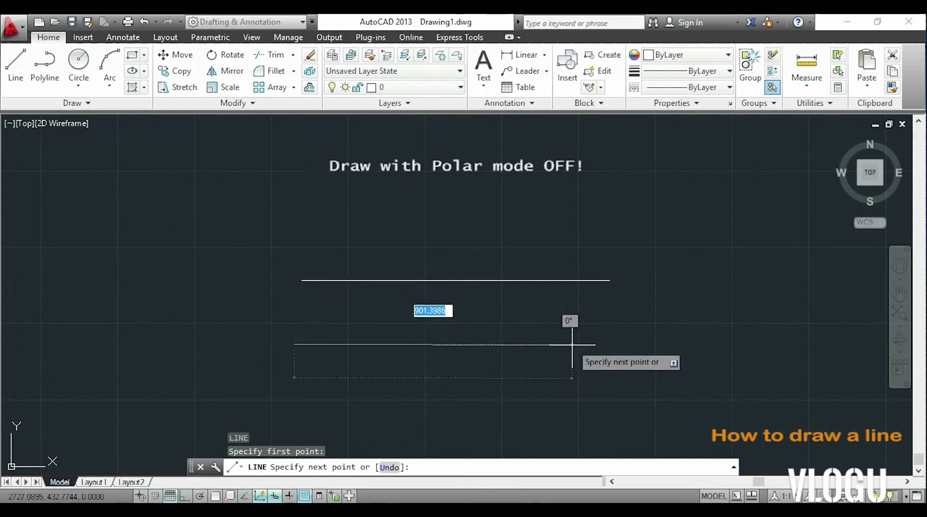
click(579, 343)
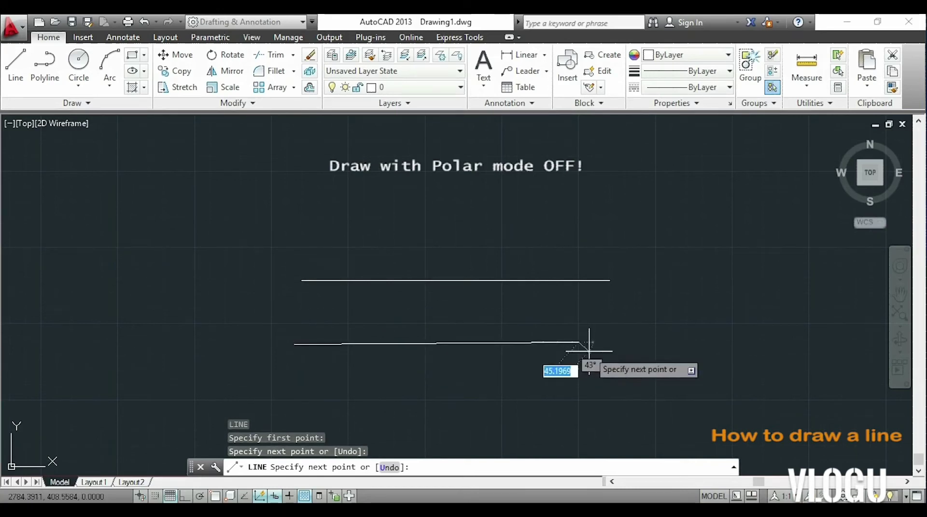
key(Escape)
- Inspect the slight slope of the lower freehand line and delete that line
scroll(581, 344, up, 3)
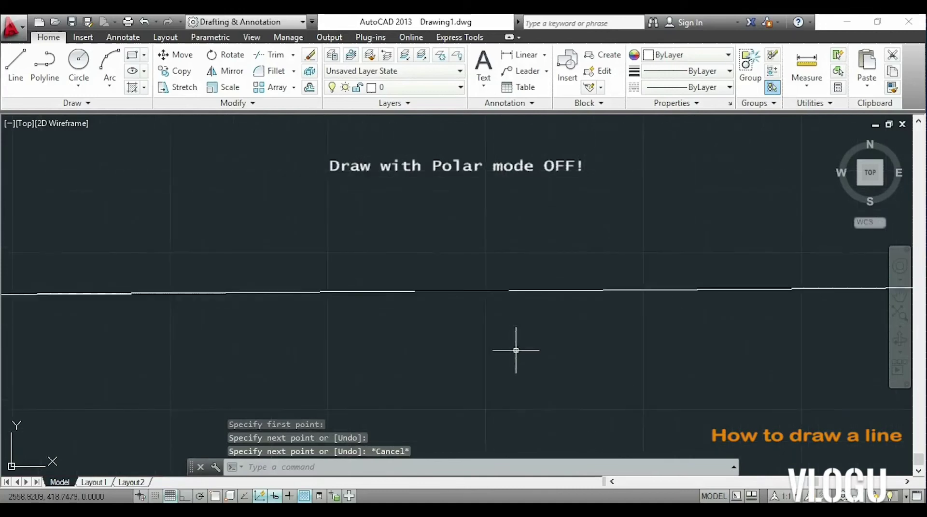
scroll(559, 345, down, 2)
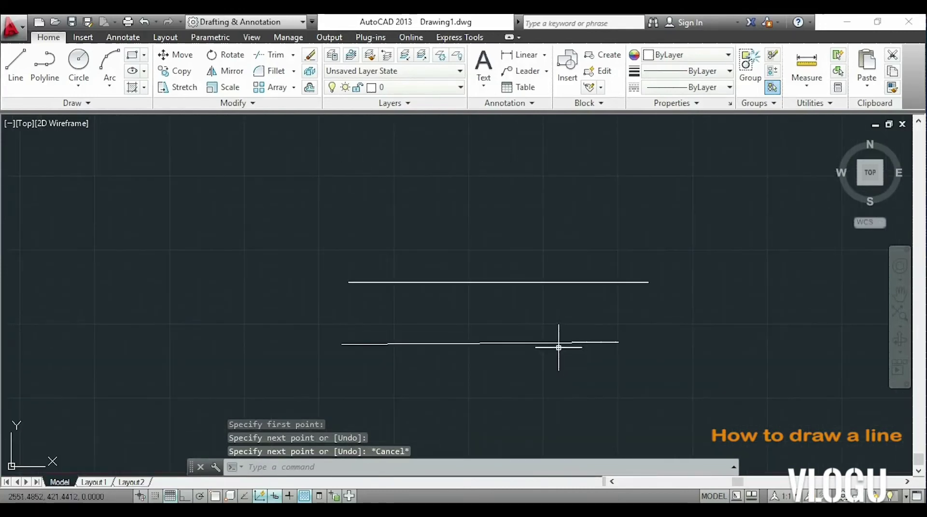
click(612, 343)
key(Delete)
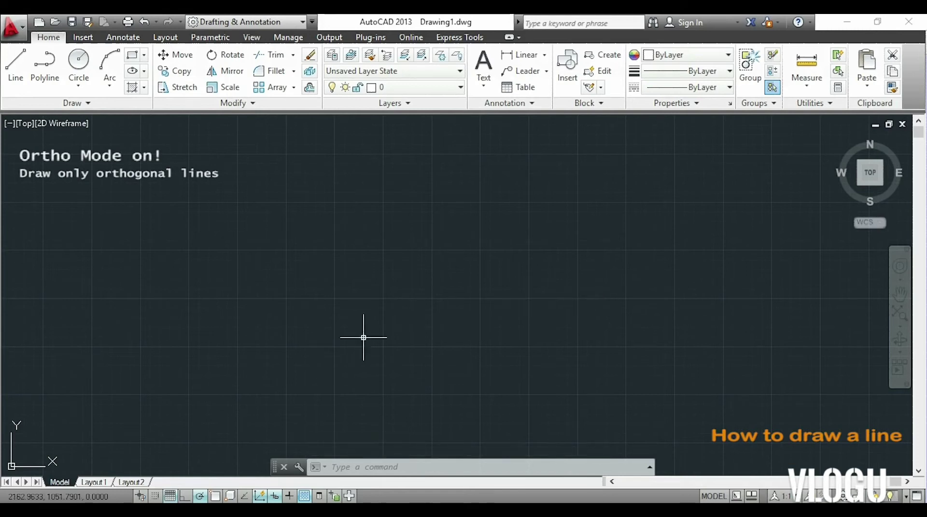
- Turn on Ortho mode and draw connected line segments 100 units right and 200 units down from a freely picked start point
click(185, 496)
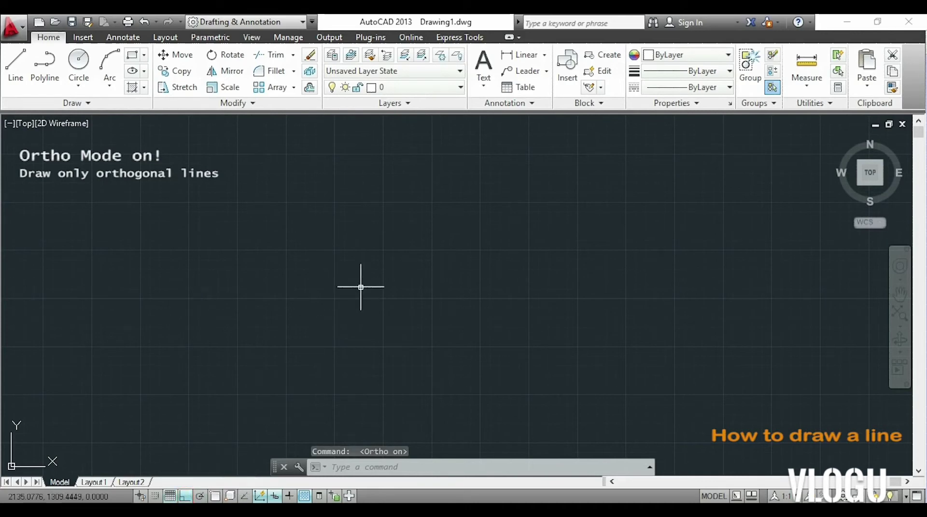
text(LI)
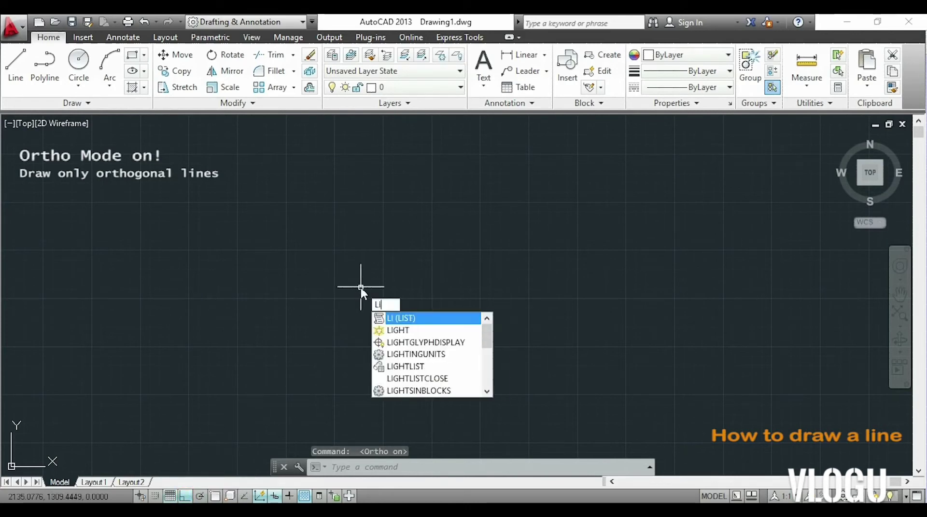
text(NE)
key(Return)
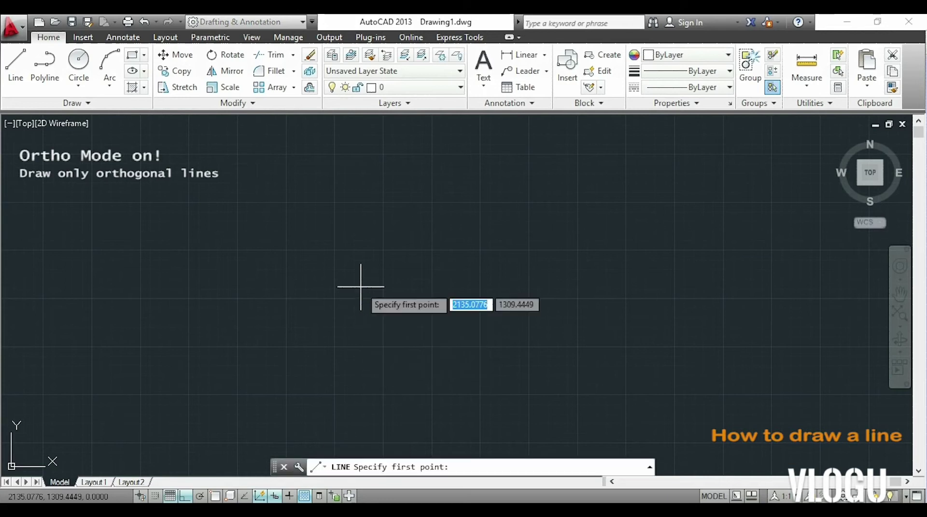
click(361, 287)
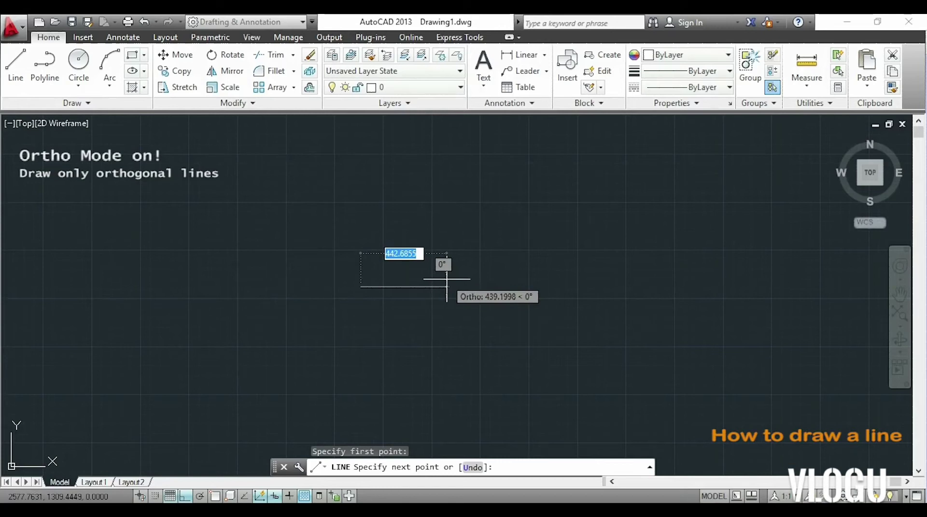
text(100)
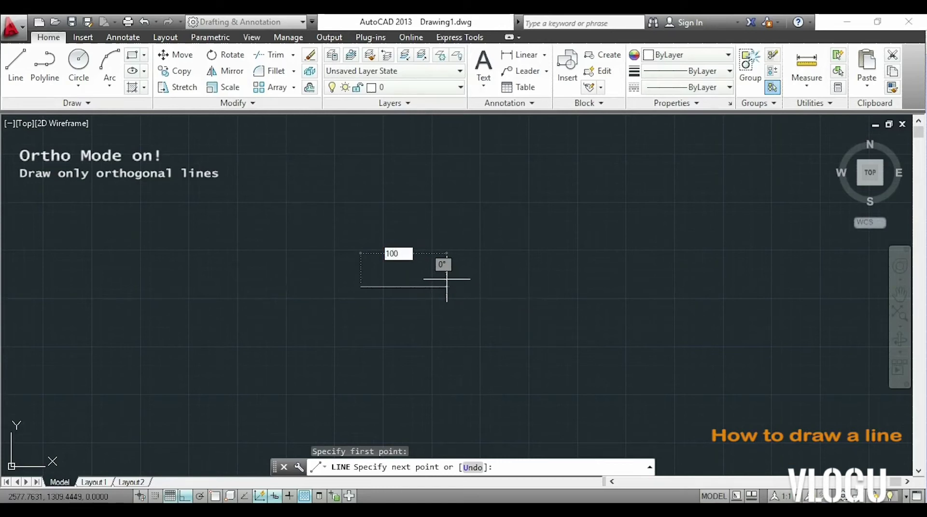
key(Return)
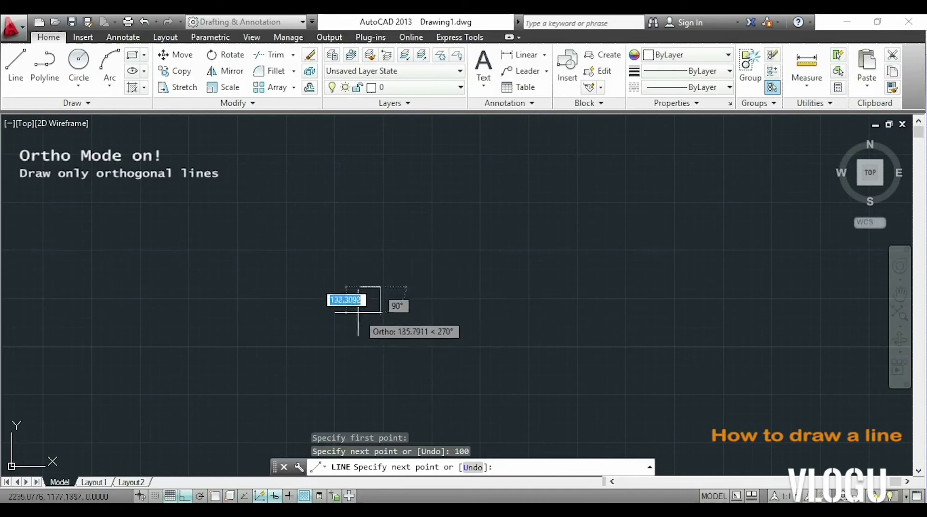
scroll(360, 311, up, 2)
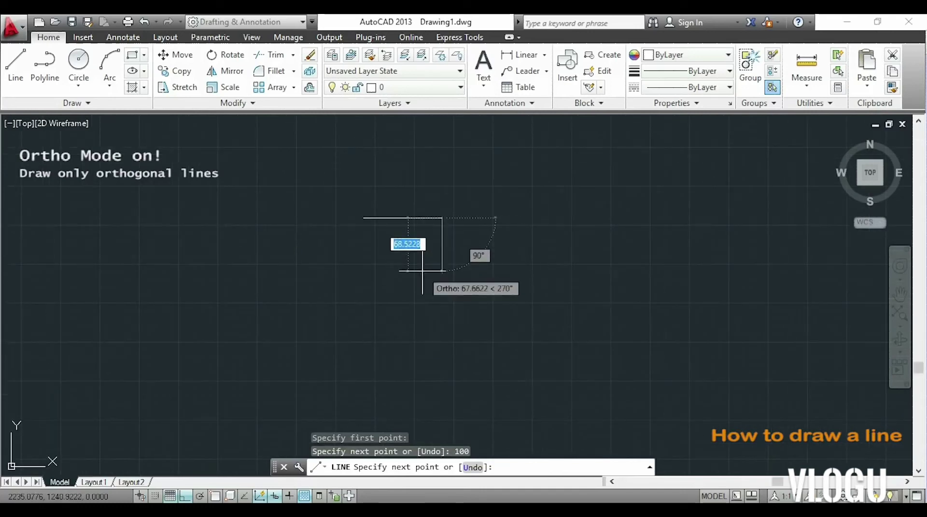
text(200)
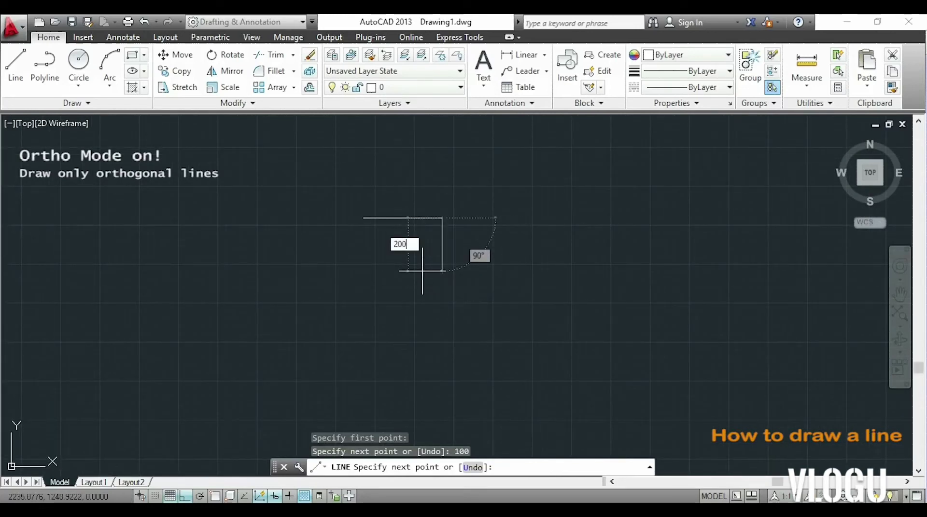
key(Return)
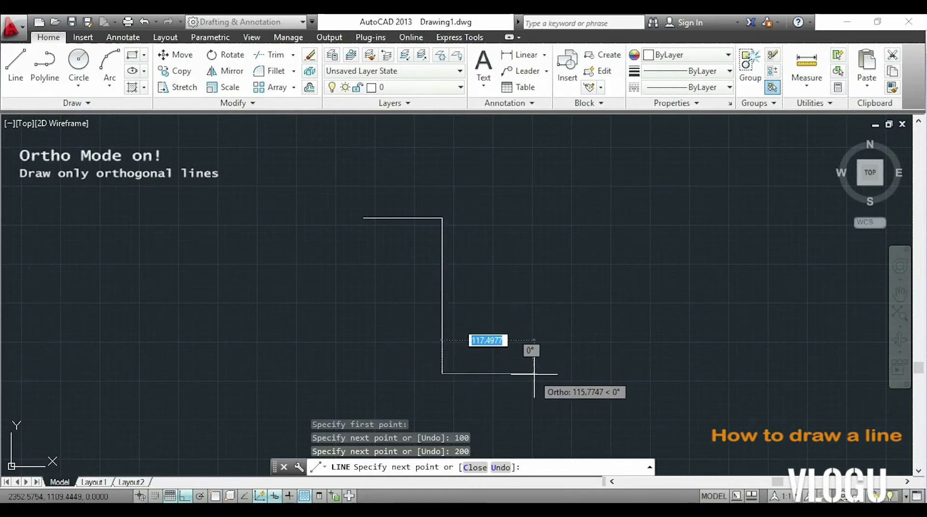
- Continue the outline with segments 100 units right, 300 up, 200 left and 100 down, closing it at its start point
text(100)
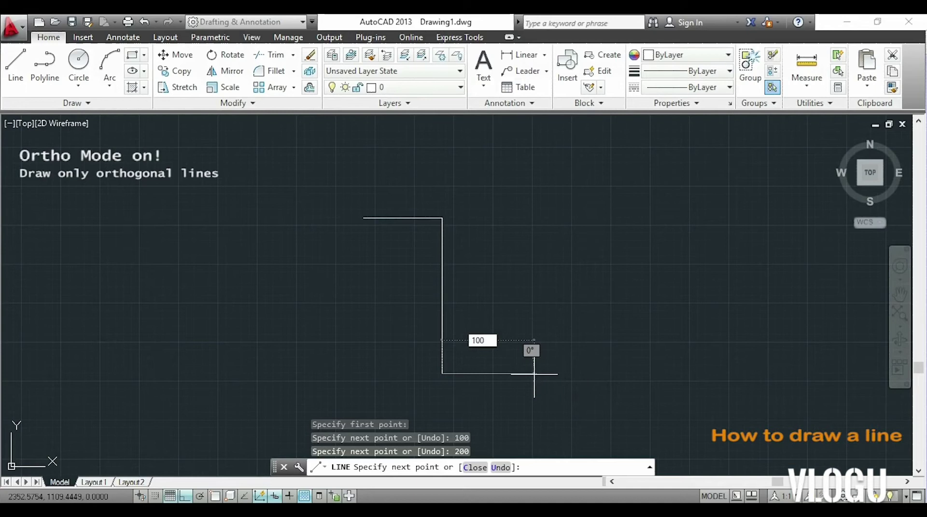
key(Return)
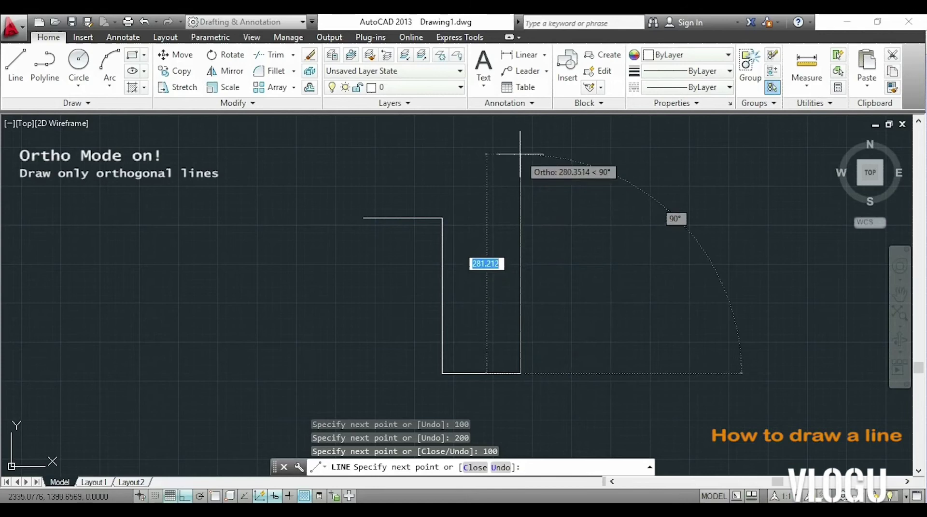
text(300)
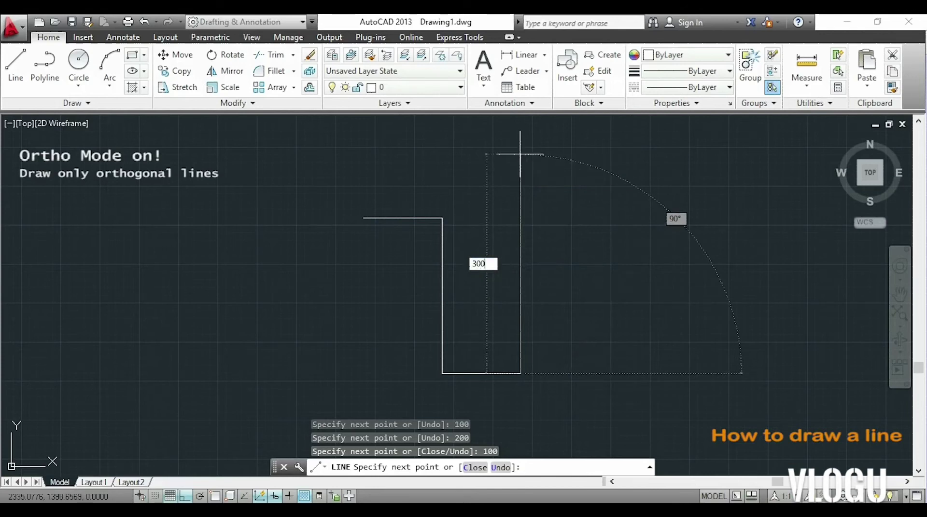
key(Return)
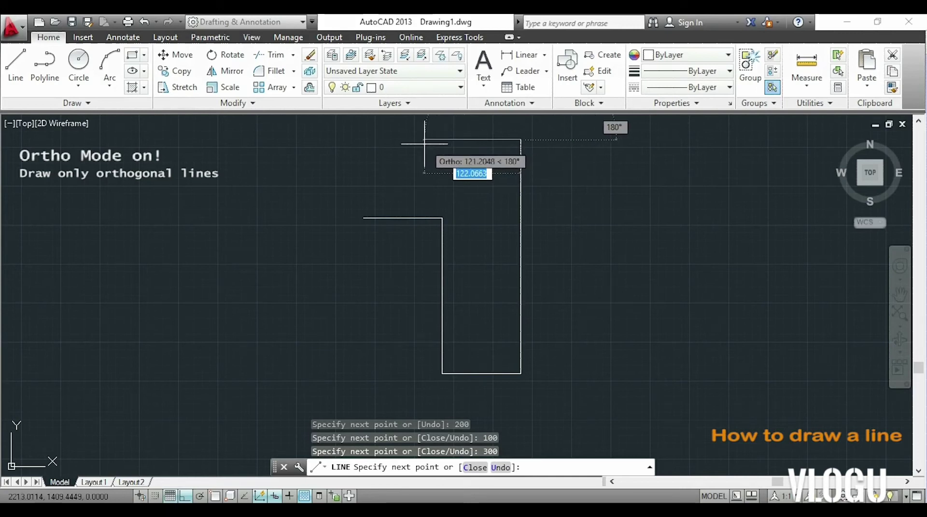
text(200)
key(Return)
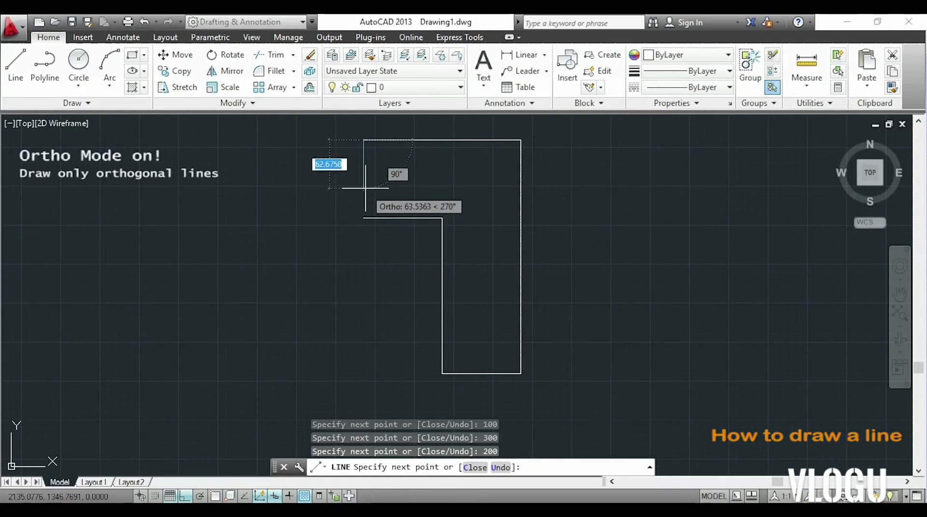
text(100)
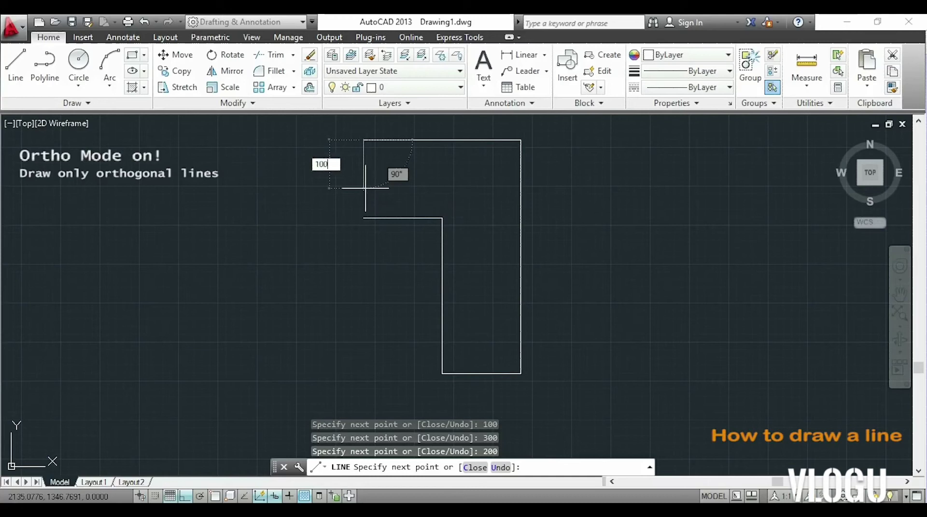
key(Return)
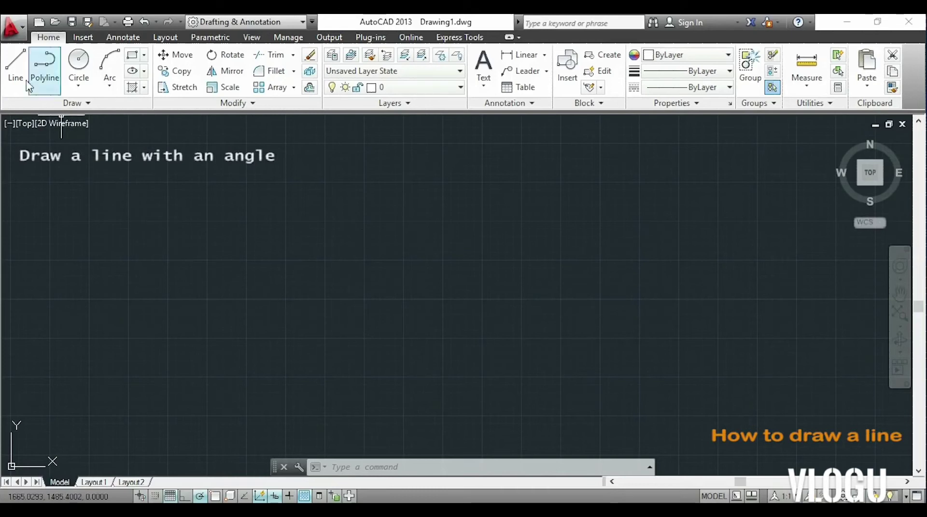
- Draw a horizontal line 200 units long to the right, continuing from its end with a 200-unit segment at 30 degrees
click(16, 65)
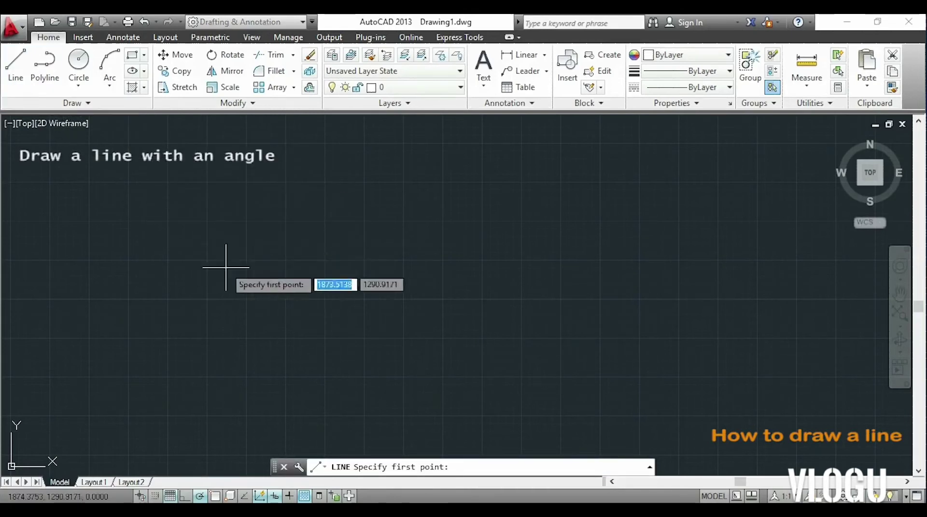
click(271, 300)
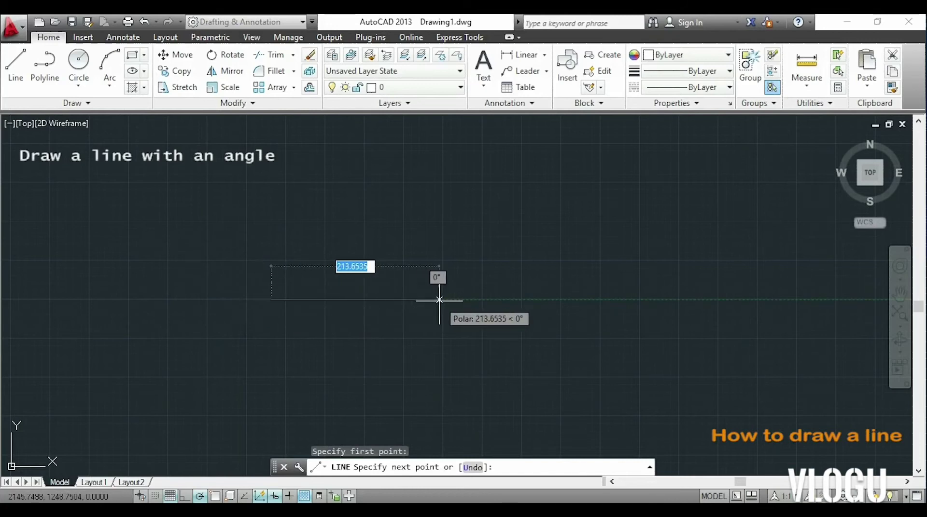
text(200)
key(Return)
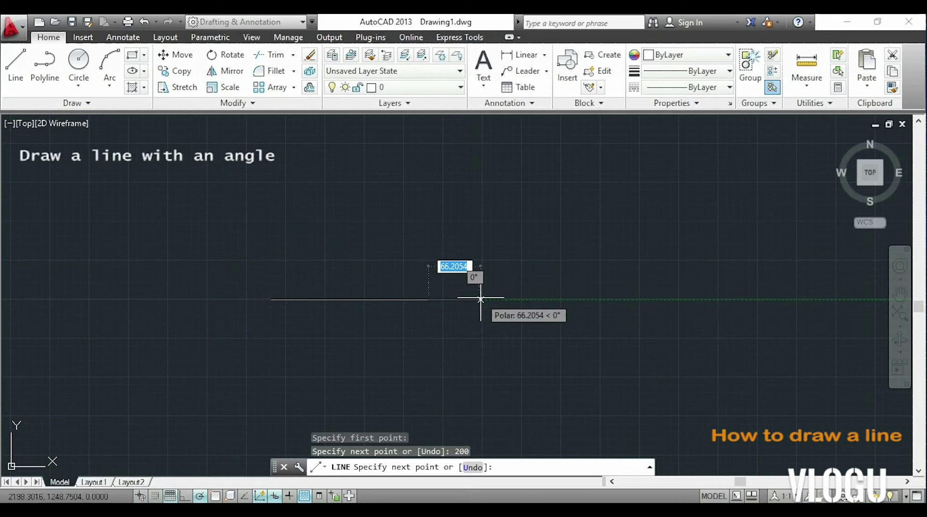
text(200)
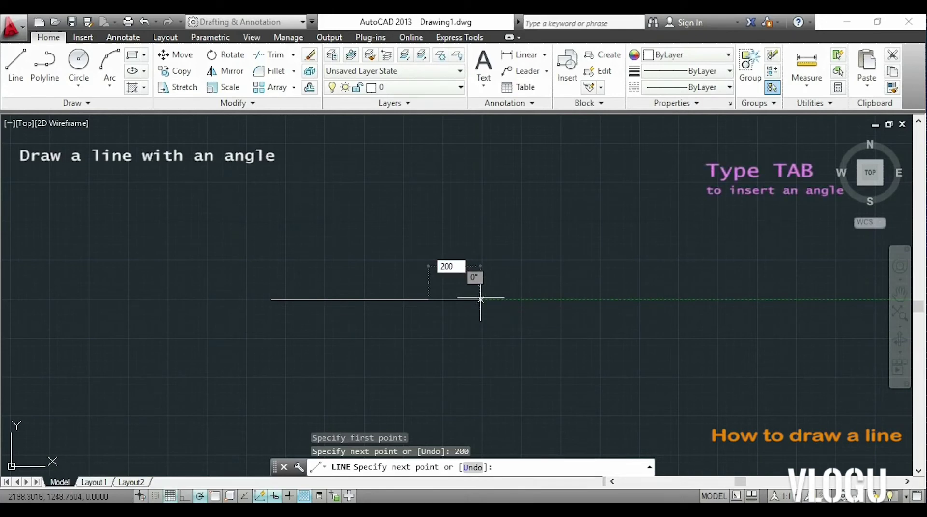
key(Tab)
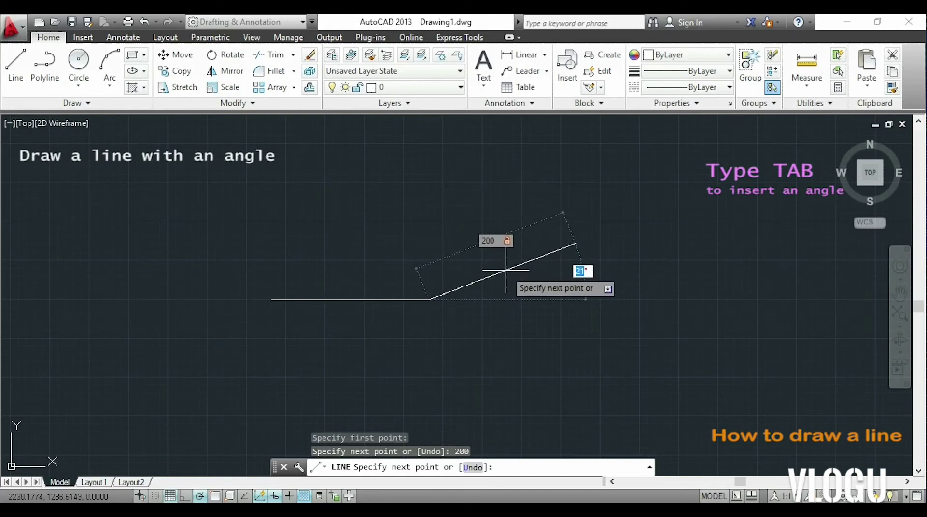
text(30)
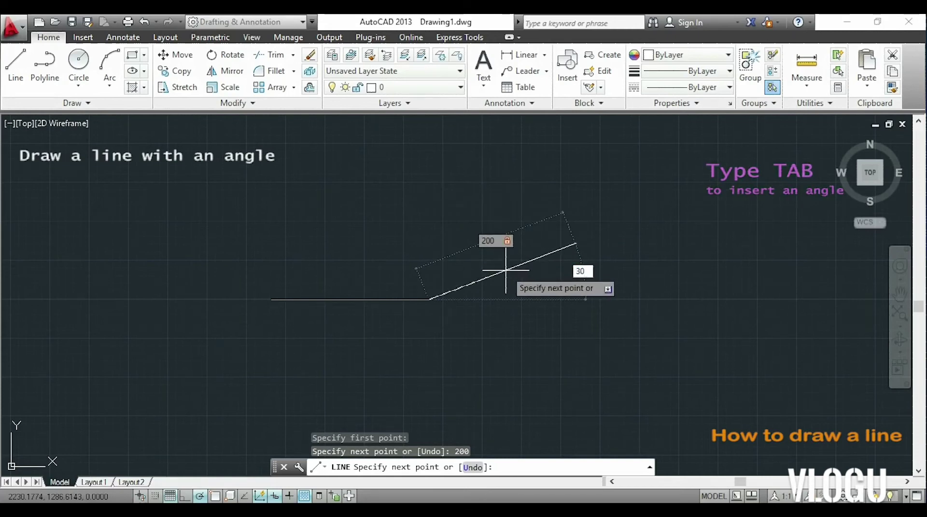
key(Return)
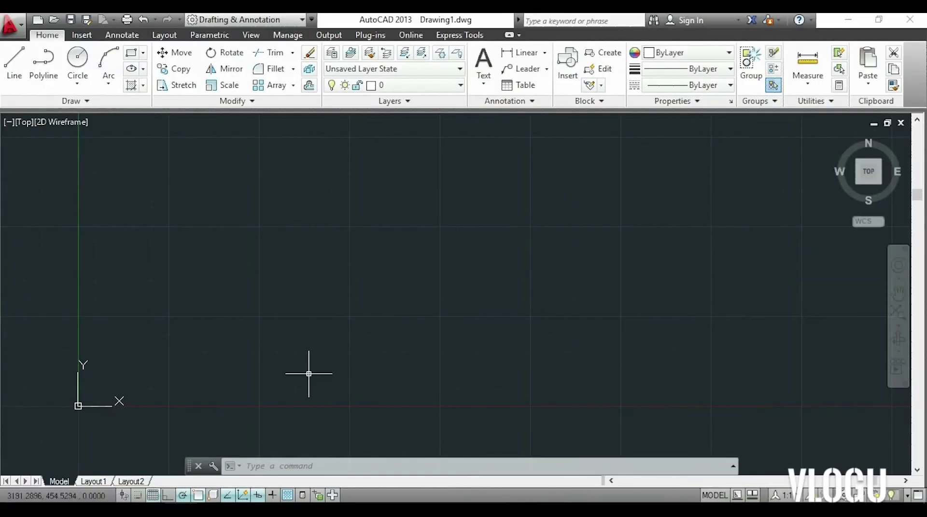
- Configure the drawing units to Decimal length with precision 0, Decimal Degrees angles and Millimeters as the insertion scale
text(units)
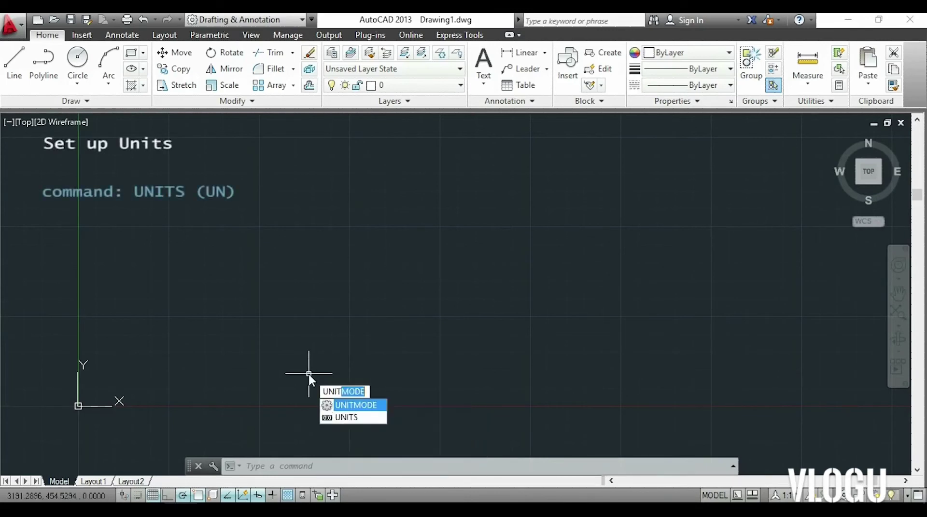
key(Return)
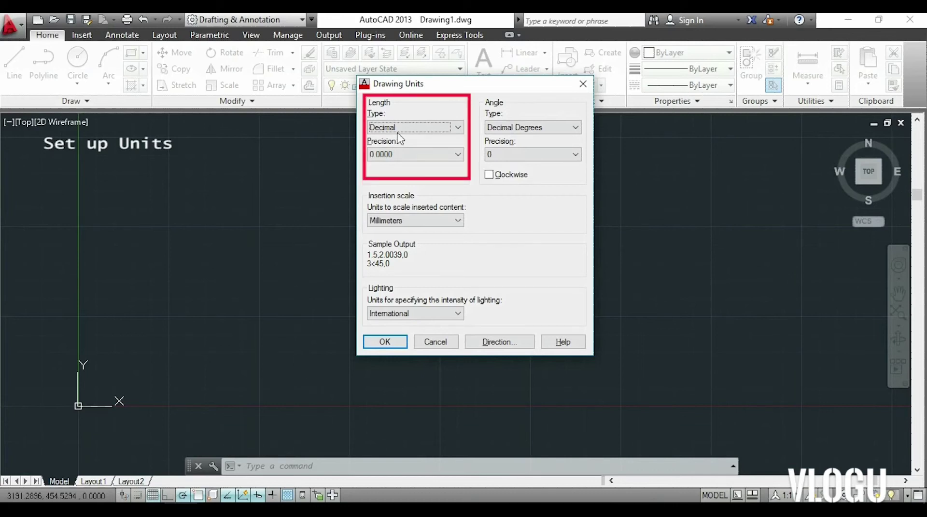
click(458, 128)
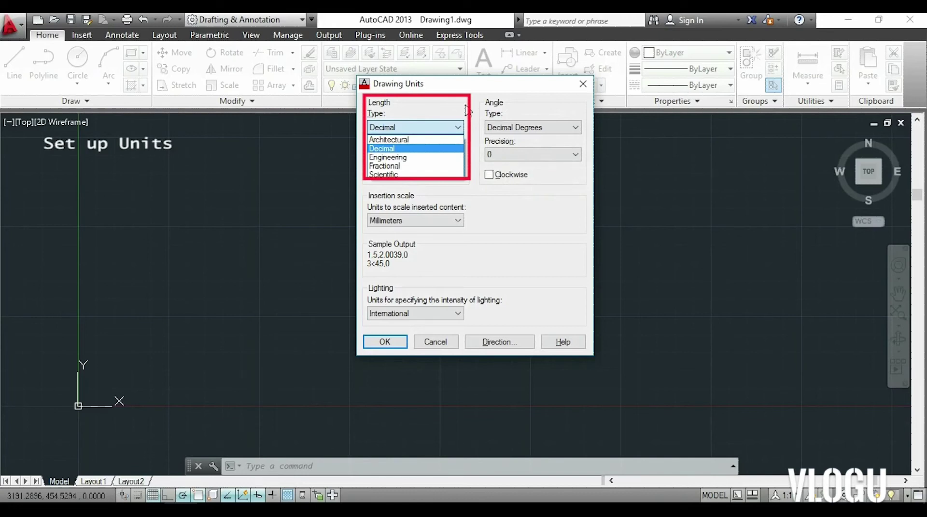
click(453, 149)
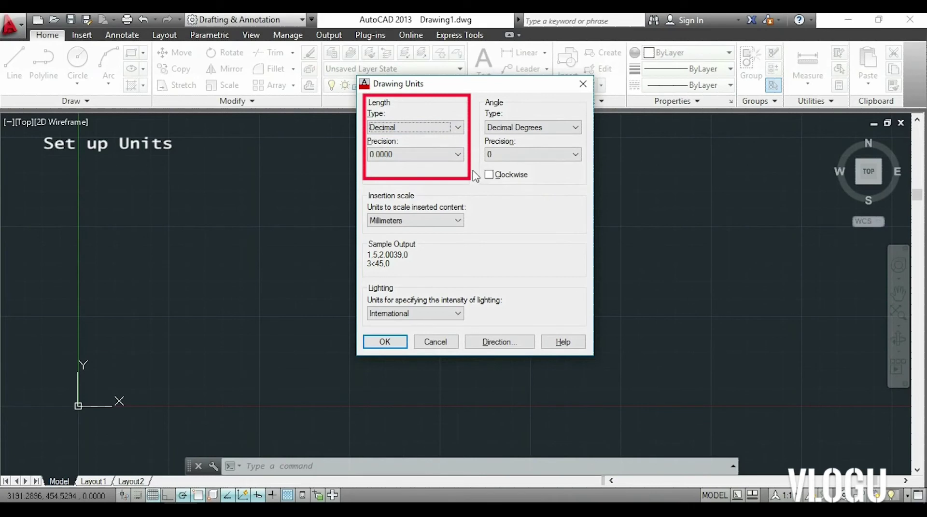
click(459, 155)
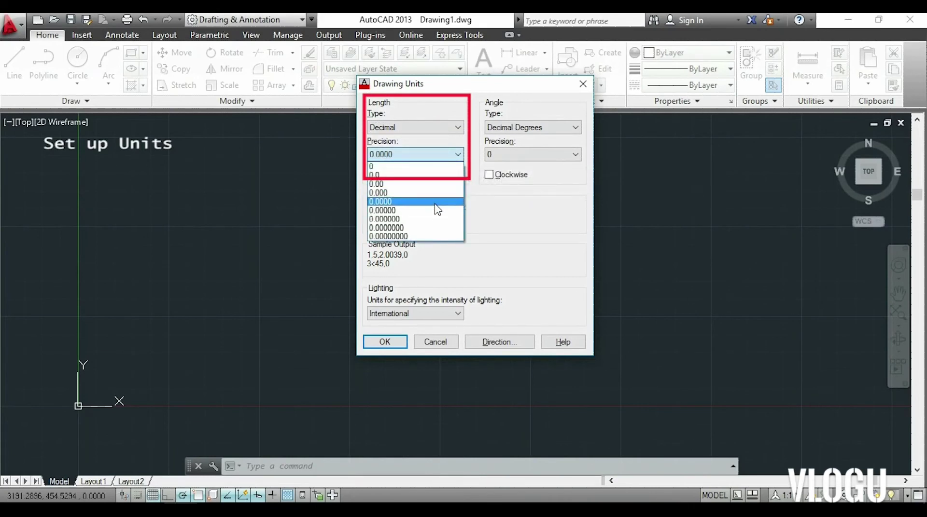
click(438, 167)
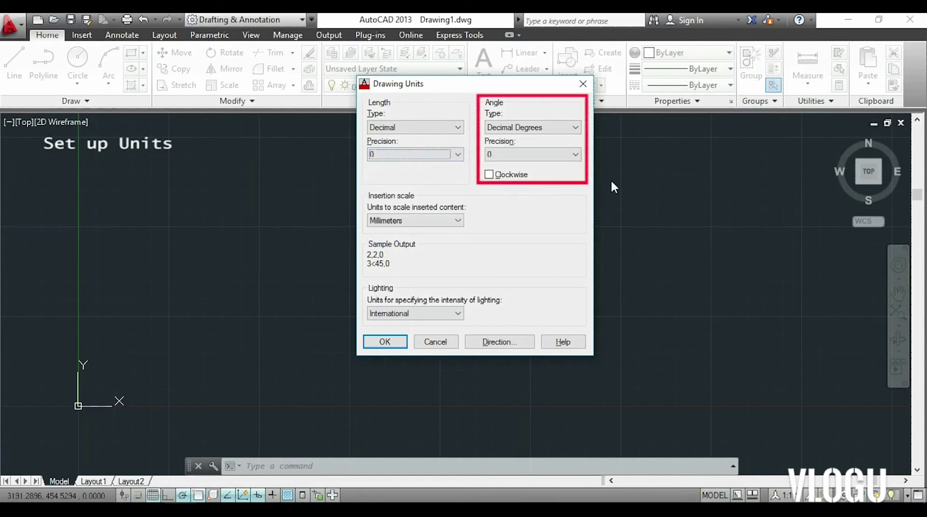
click(578, 129)
click(582, 130)
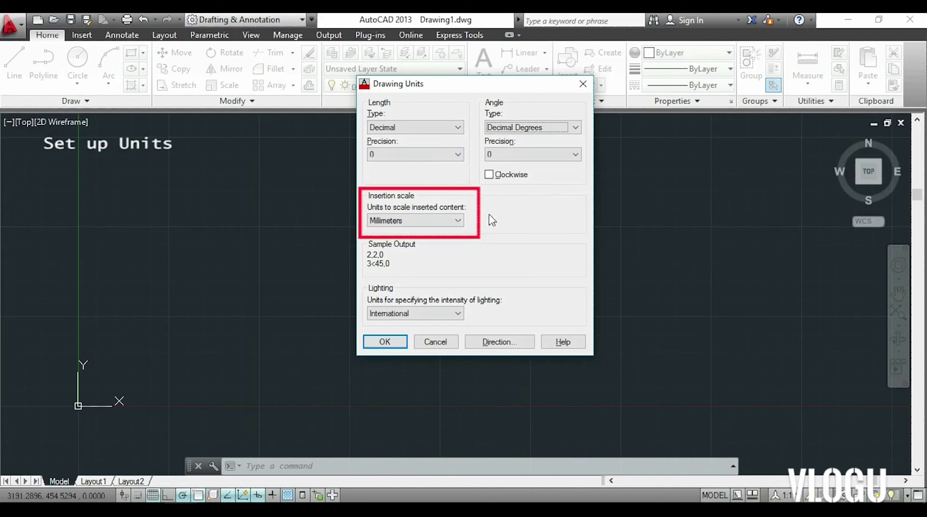
click(458, 221)
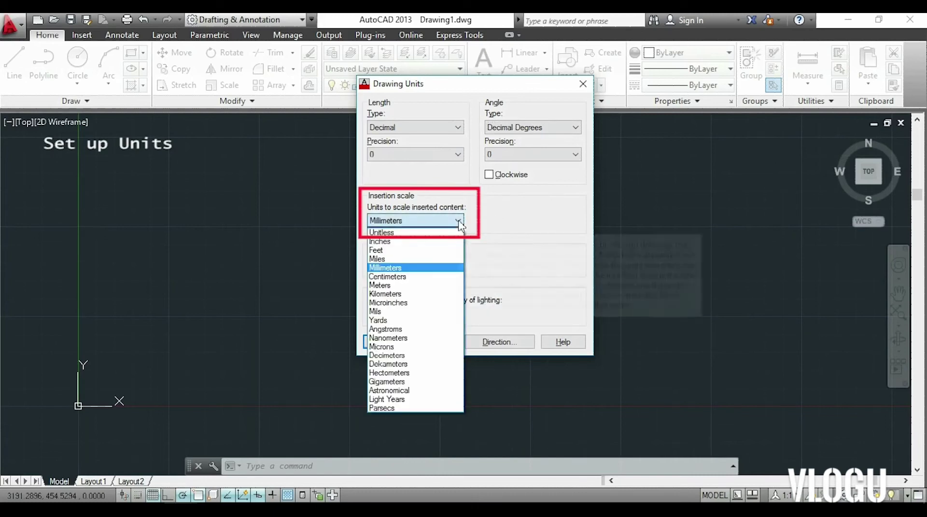
click(489, 218)
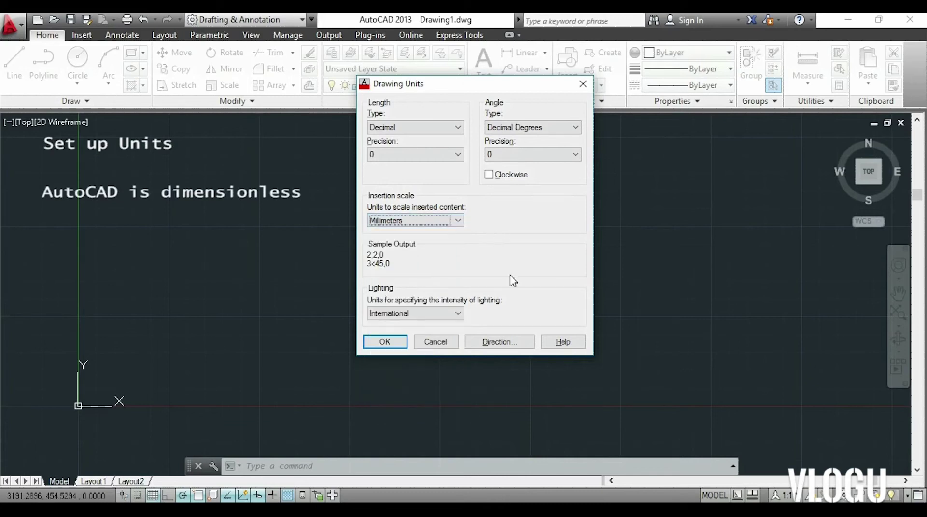
click(387, 342)
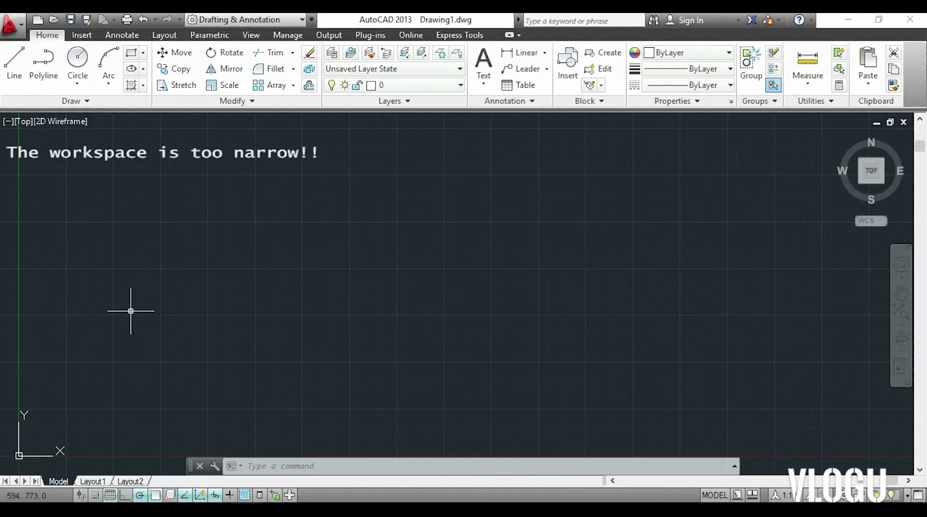
- Draw a horizontal line 100000 units long to the right from a freely picked start point
text(L)
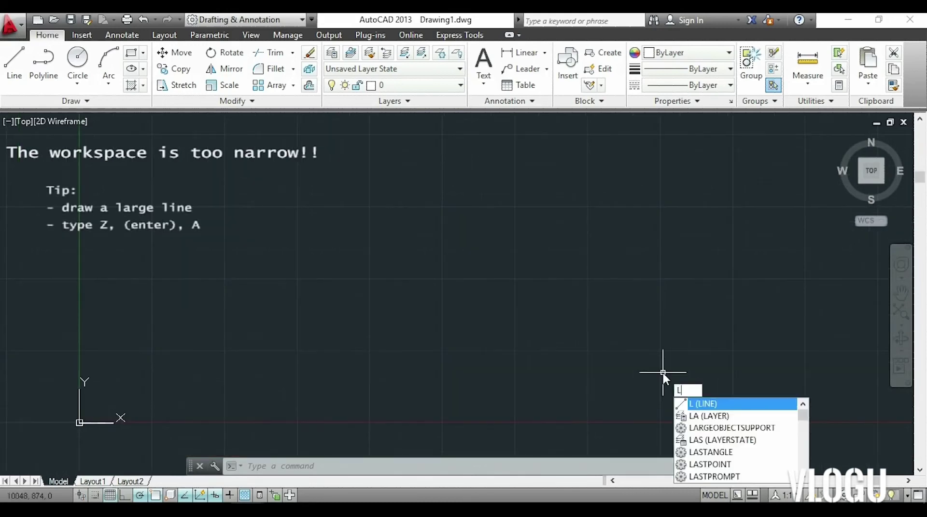
key(Return)
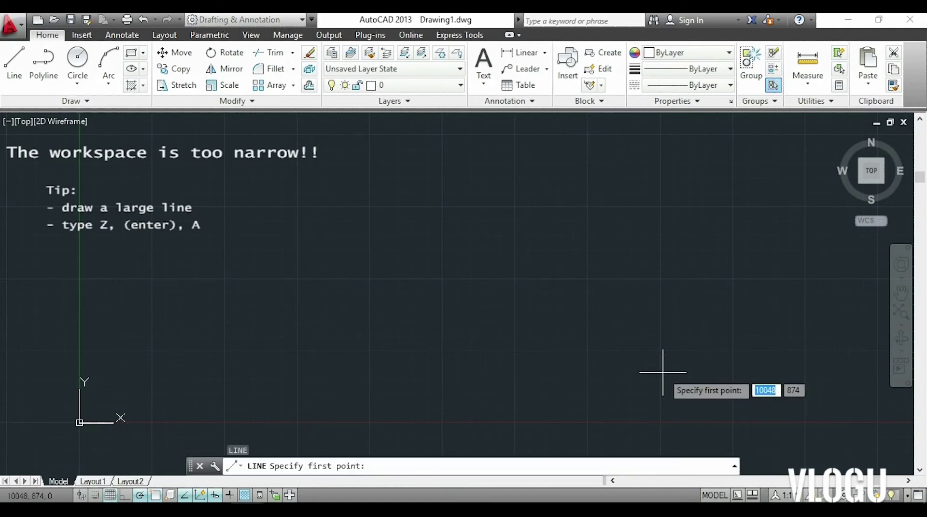
click(246, 287)
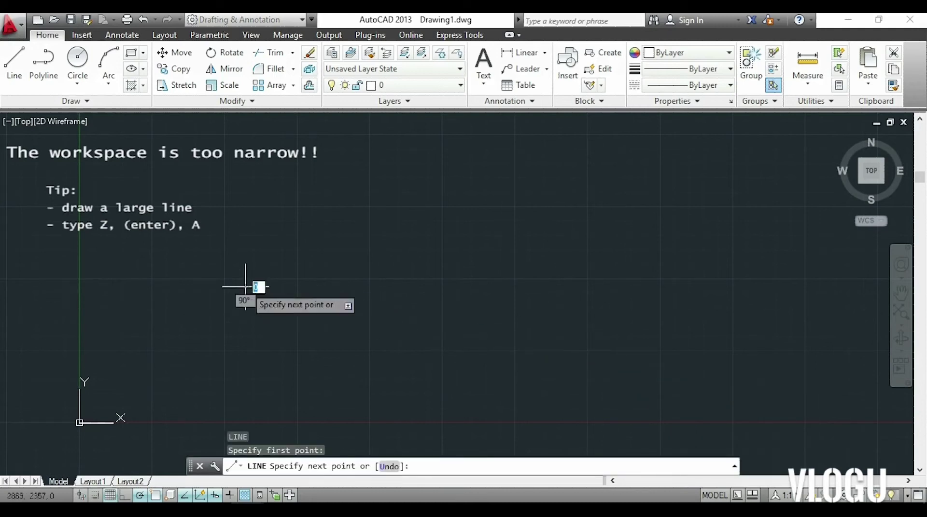
text(1)
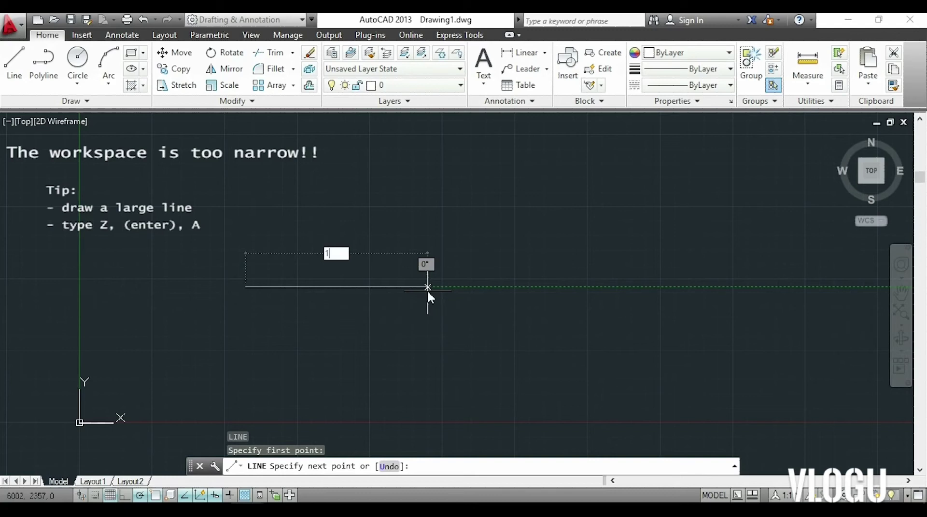
text(00000)
key(Return)
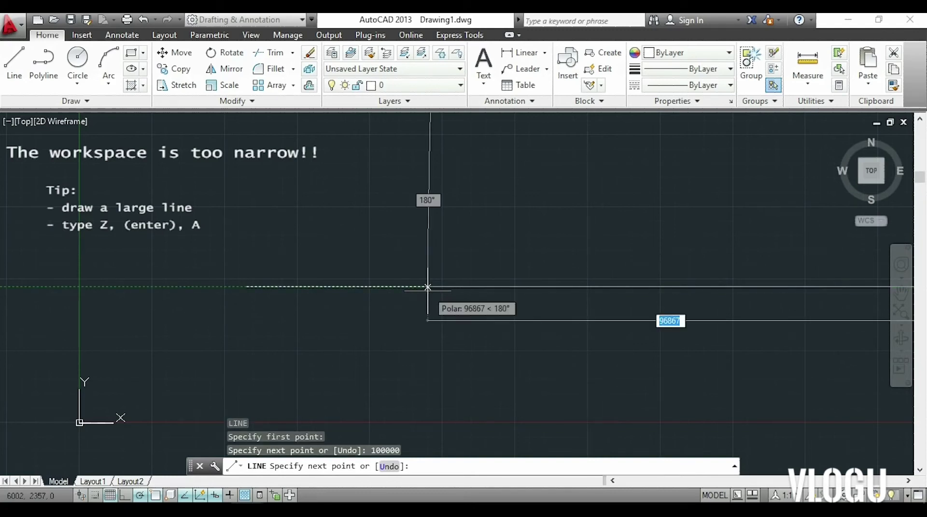
key(Escape)
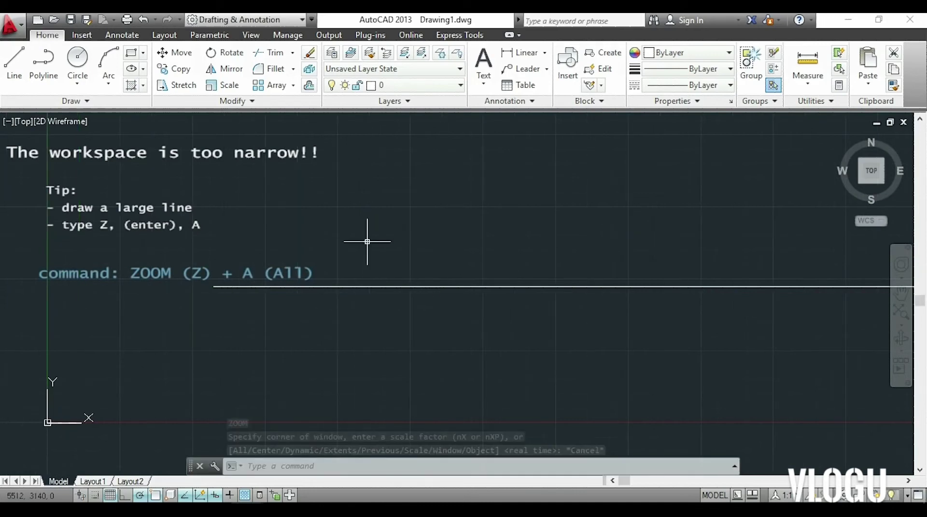
- Enlarge the workspace to the whole drawing with the Zoom command's All option
text(z)
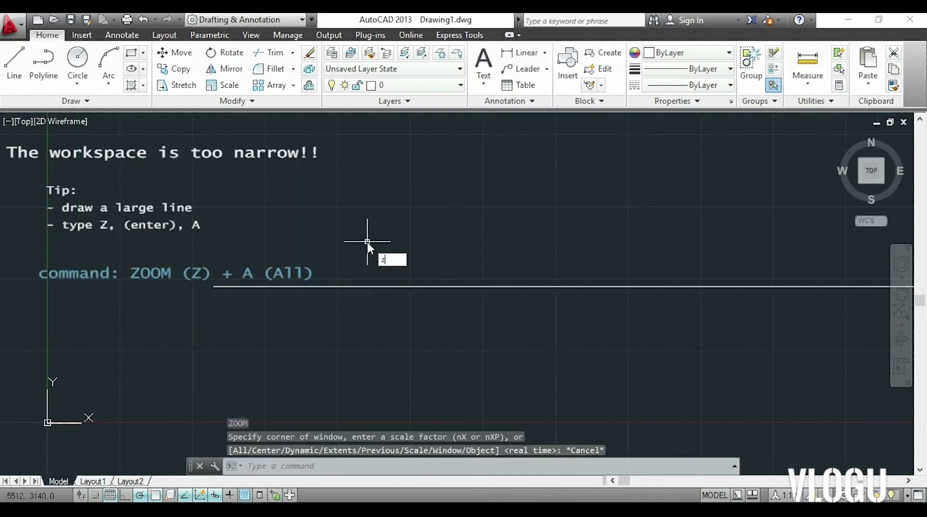
key(Return)
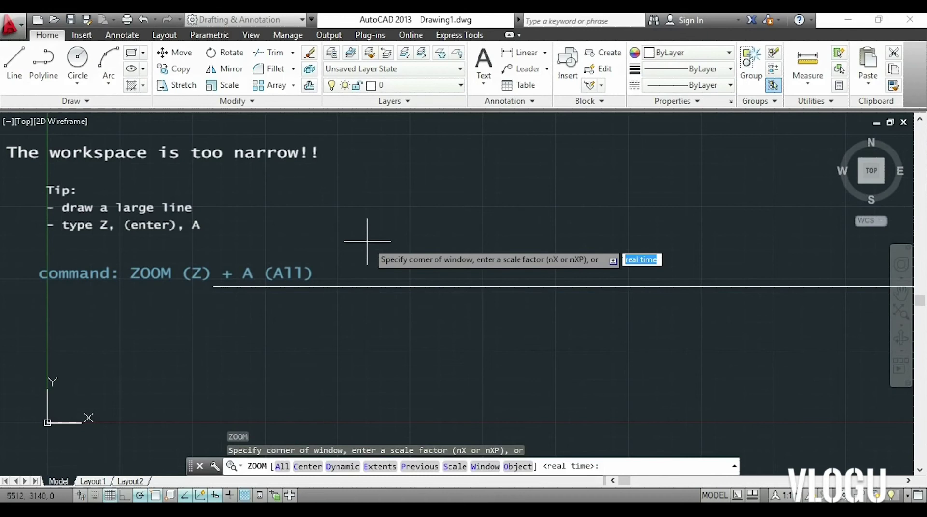
key(Return)
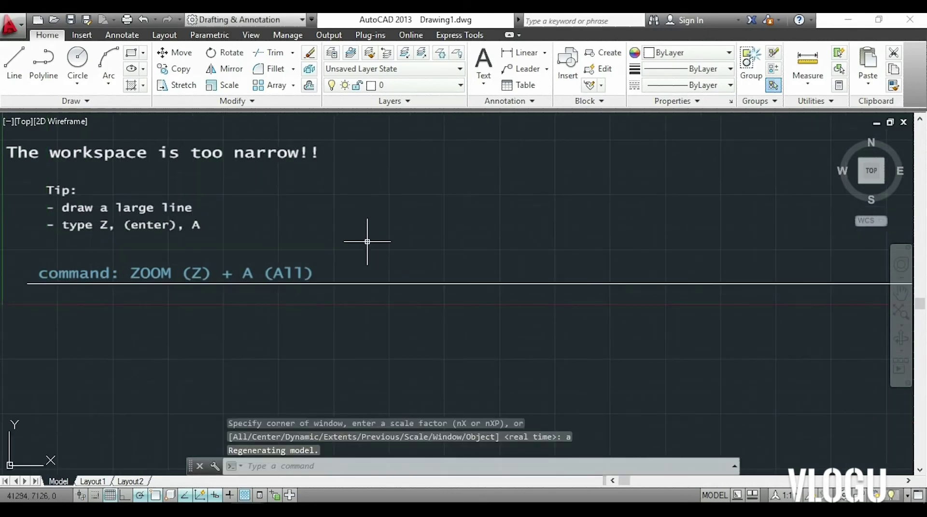
scroll(464, 217, down, 3)
mouse_move(523, 182)
middle_down()
mouse_move(497, 300)
mouse_move(441, 324)
middle_up()
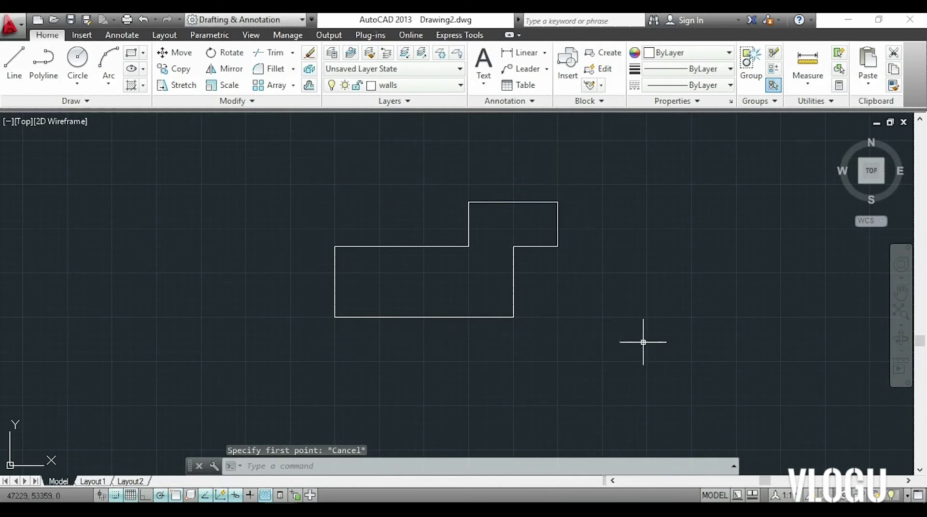
- Start a line in Drawing2 exactly at the endpoint of the outline's lower-left corner
text(e)
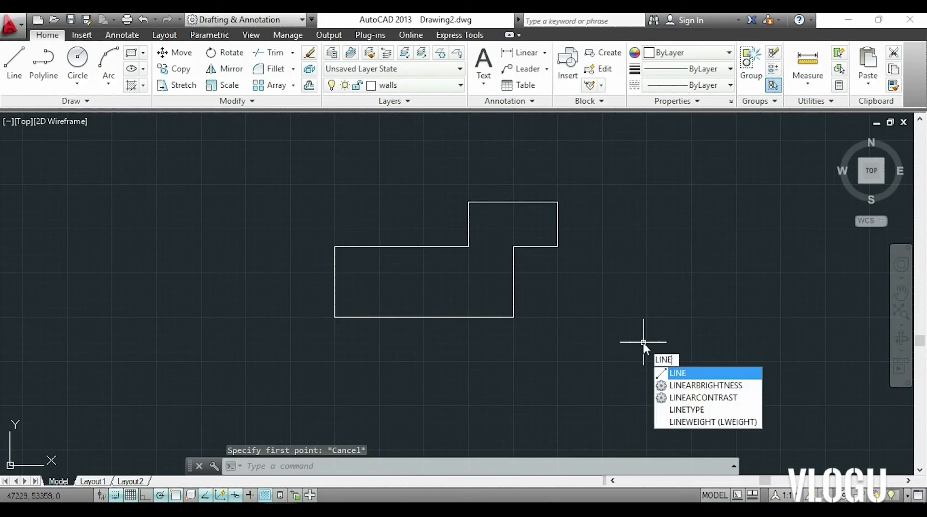
key(Return)
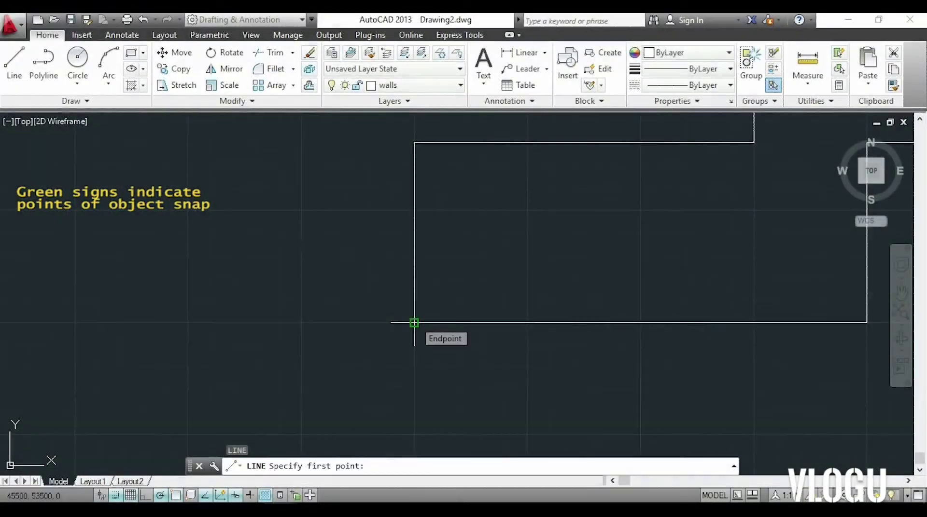
scroll(413, 322, up, 2)
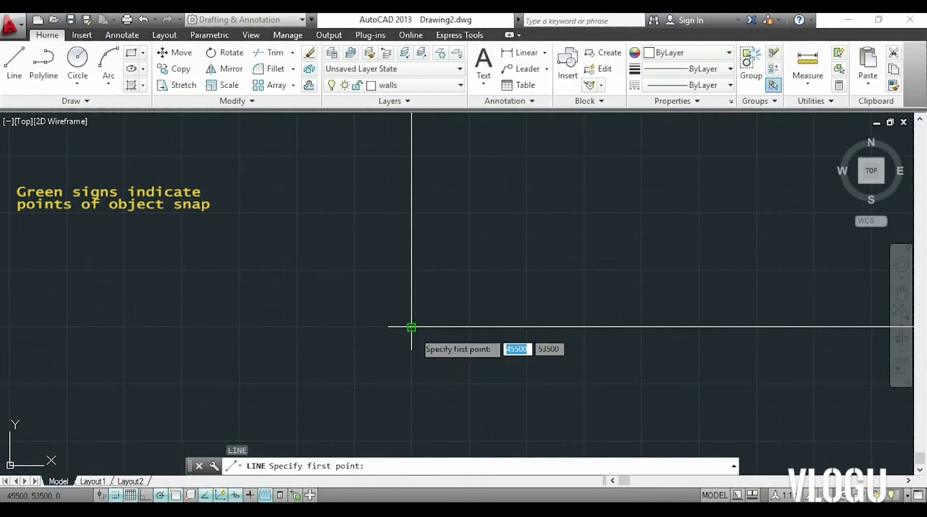
click(411, 328)
scroll(367, 313, down, 3)
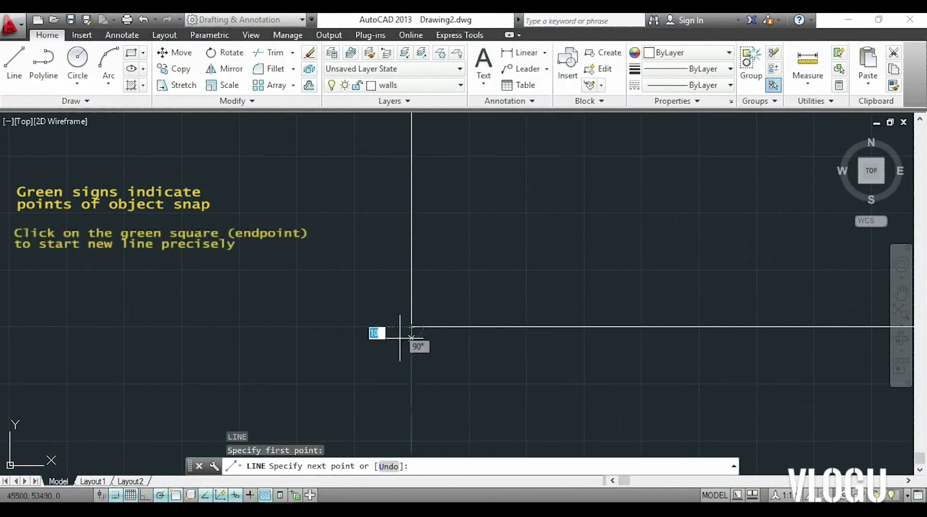
middle_drag(252, 325, 445, 321)
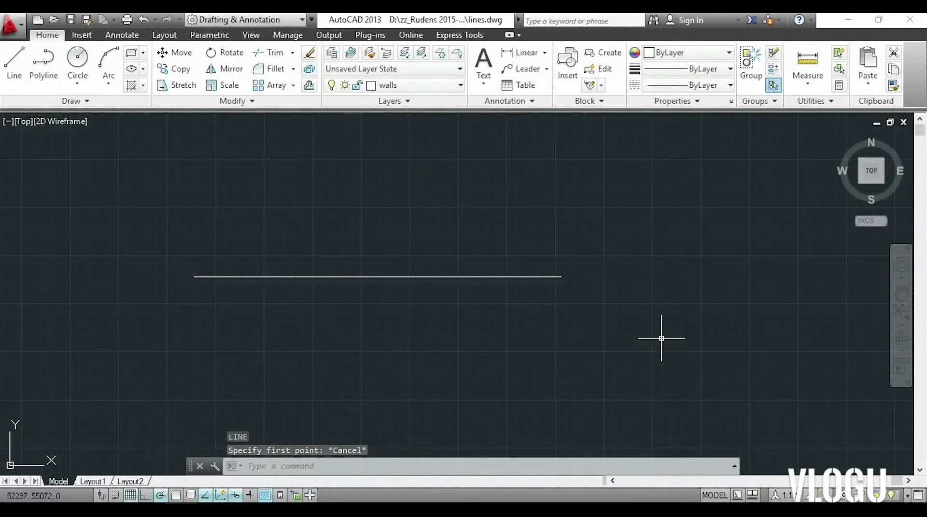
- Turn off Object Snap and draw a short line sloping up and right from the right end of the horizontal line
text(l)
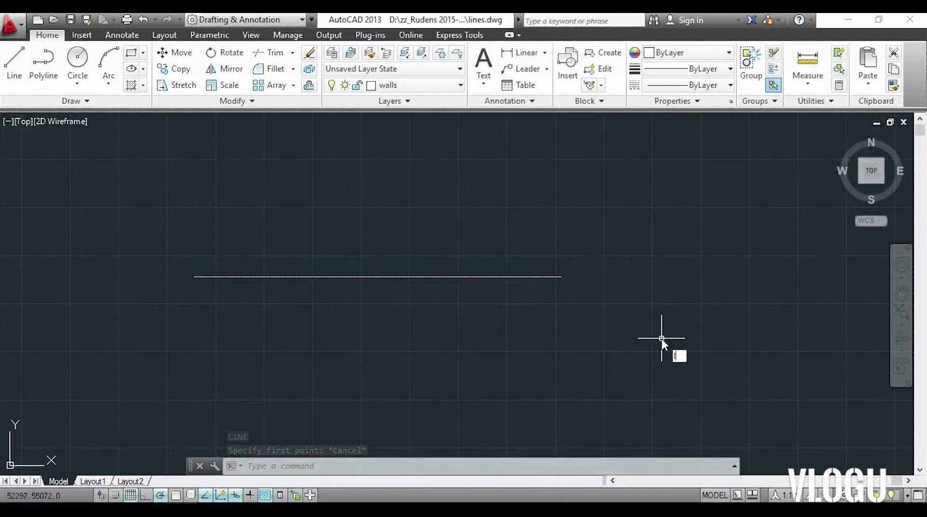
key(Return)
key(F3)
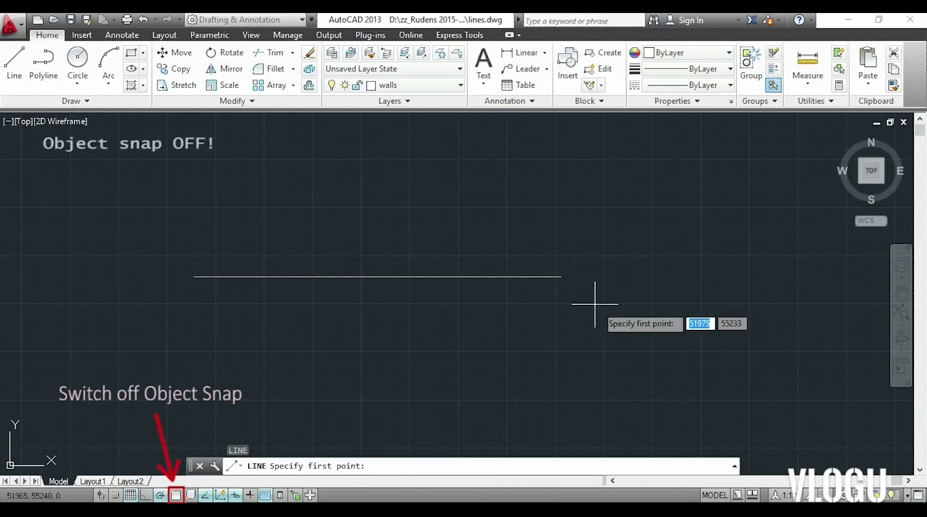
scroll(558, 281, up, 2)
scroll(560, 279, up, 1)
scroll(550, 234, up, 5)
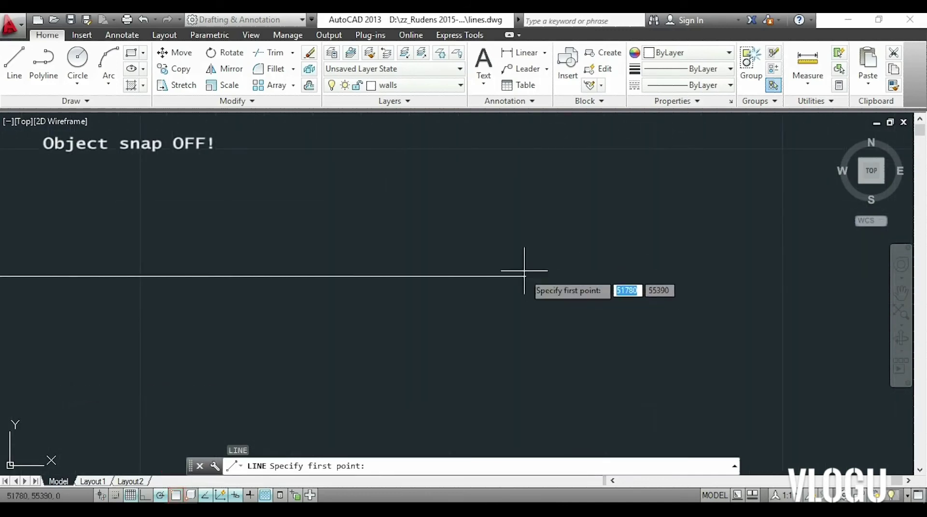
click(526, 276)
scroll(703, 206, down, 1)
click(733, 246)
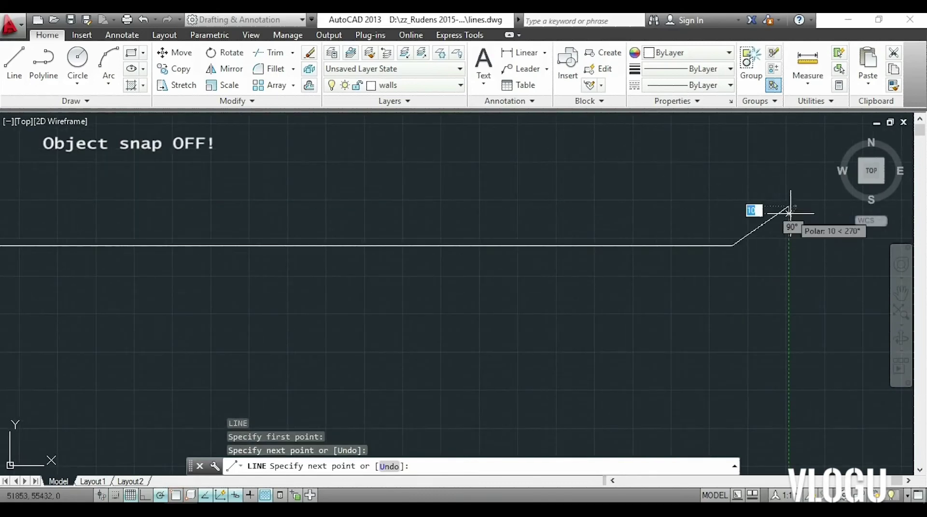
key(Escape)
scroll(734, 248, up, 3)
mouse_move(726, 185)
middle_down()
mouse_move(590, 257)
mouse_move(573, 210)
mouse_move(646, 213)
mouse_move(792, 285)
middle_up()
scroll(738, 296, down, 3)
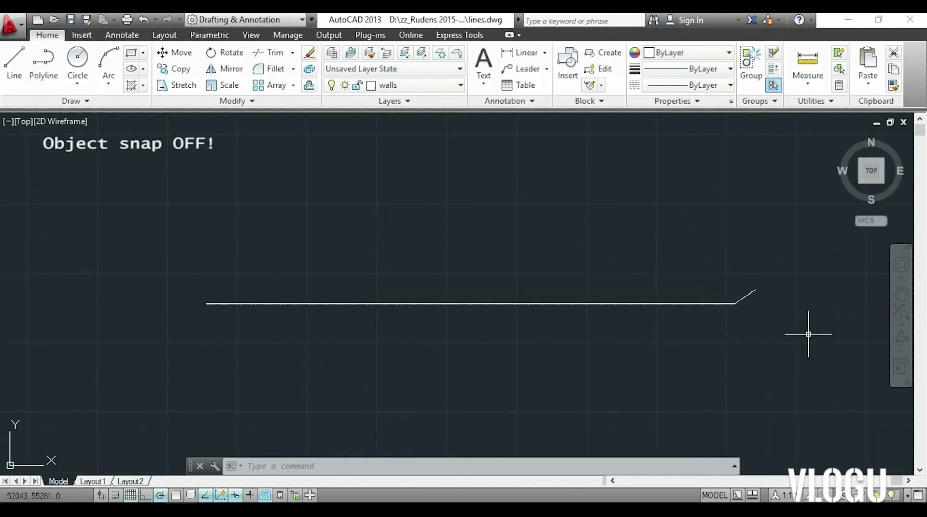
middle_drag(808, 334, 774, 329)
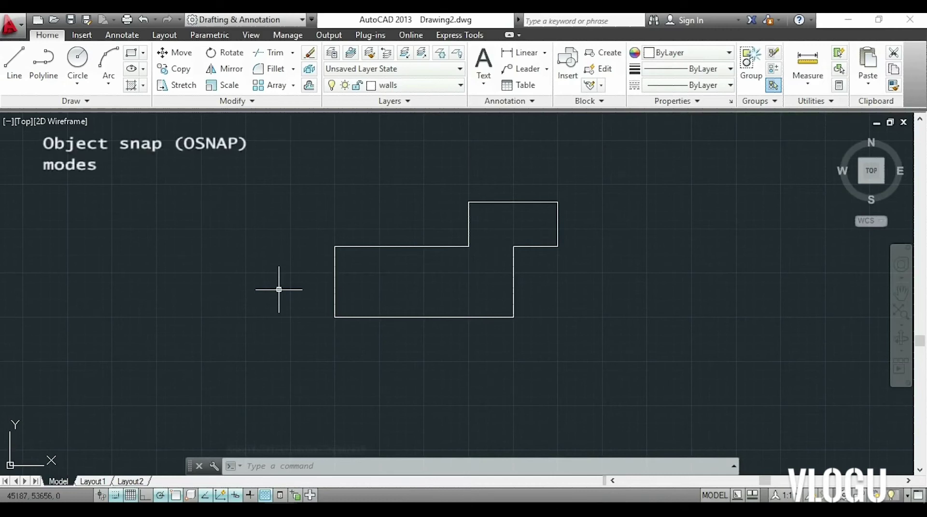
- Open the object snap settings with the OSNAP command
key(Escape)
text(osna)
key(Return)
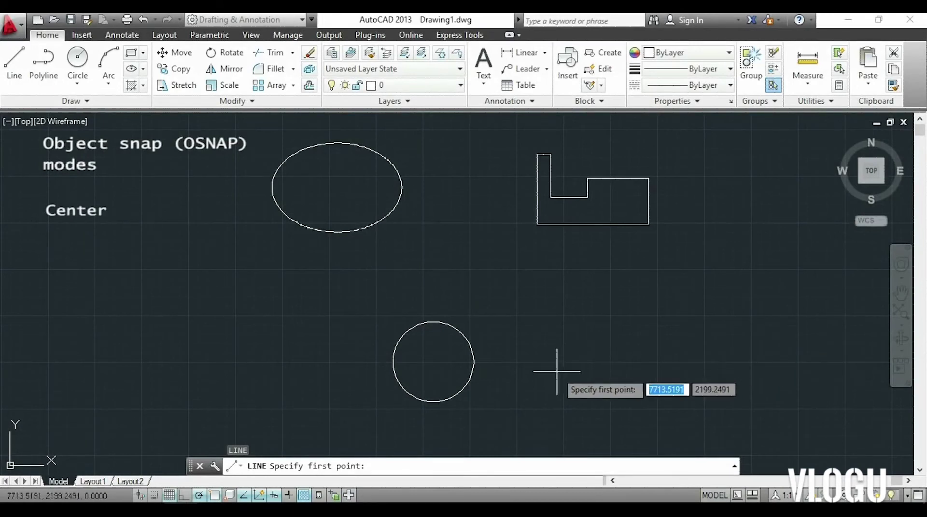
- Start one line at the circle's center using object snap, and another at the intersection of the two crossing lines
click(433, 362)
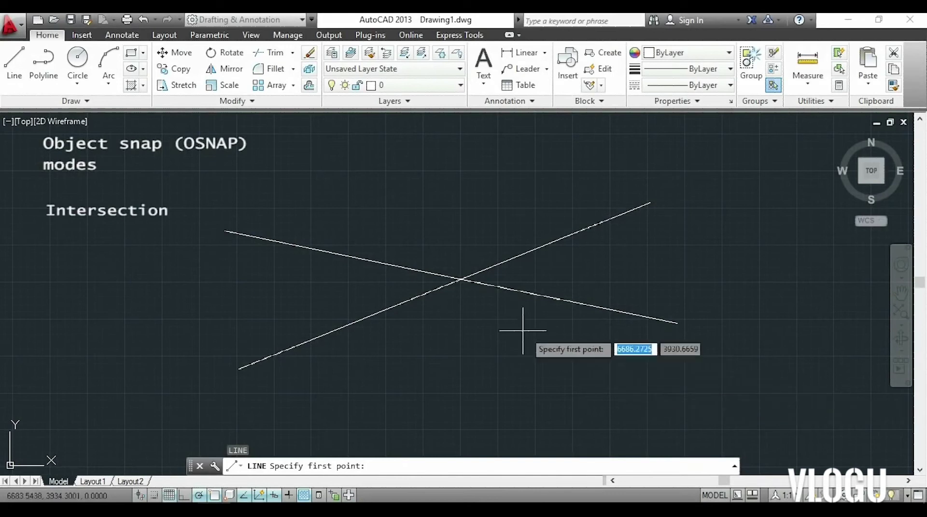
click(461, 280)
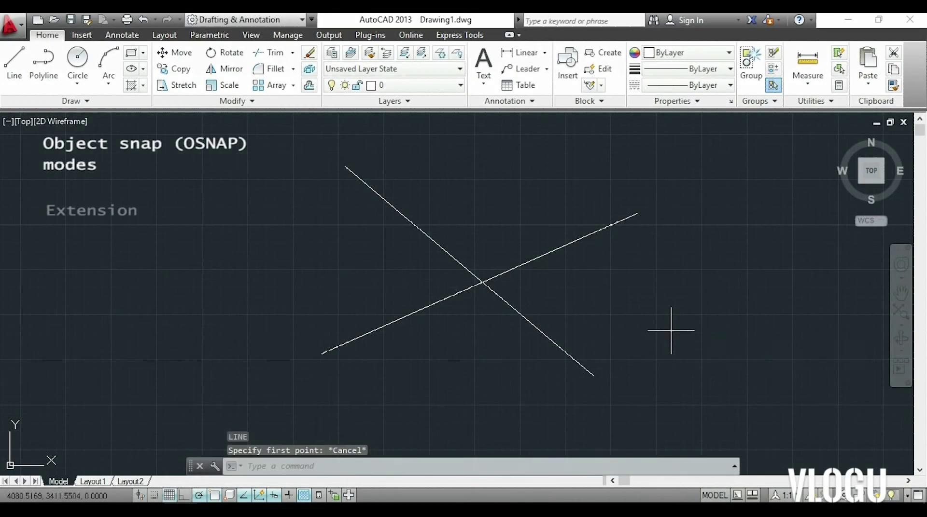
- Draw a line from the descending line's lower end, continuing about 251 units along its extension
key(Return)
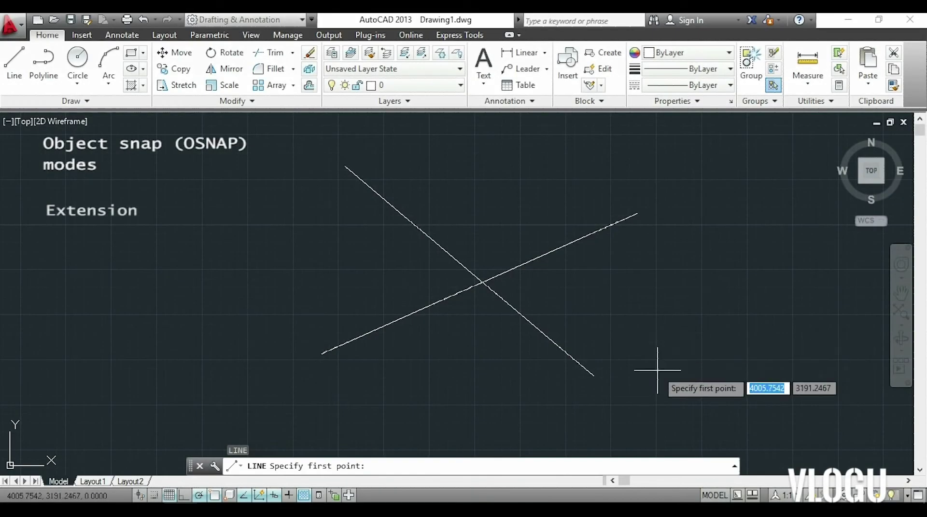
click(595, 377)
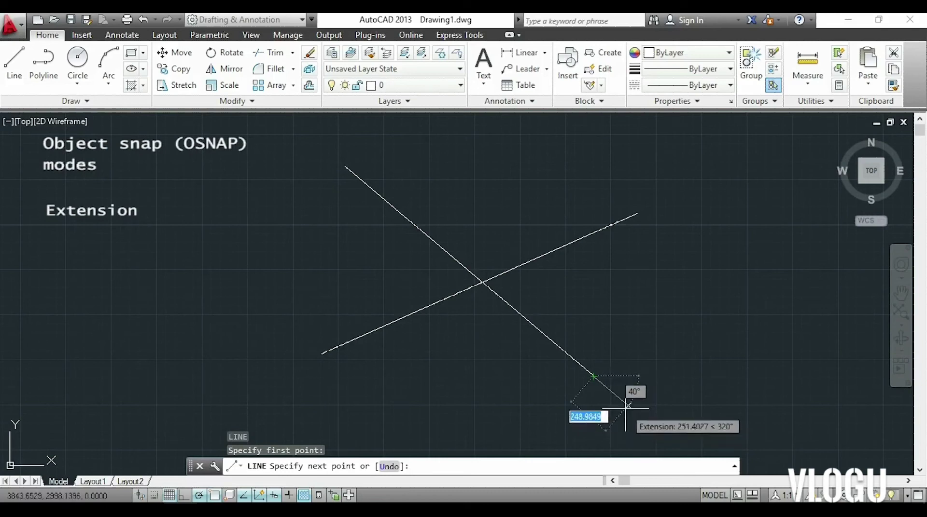
click(627, 405)
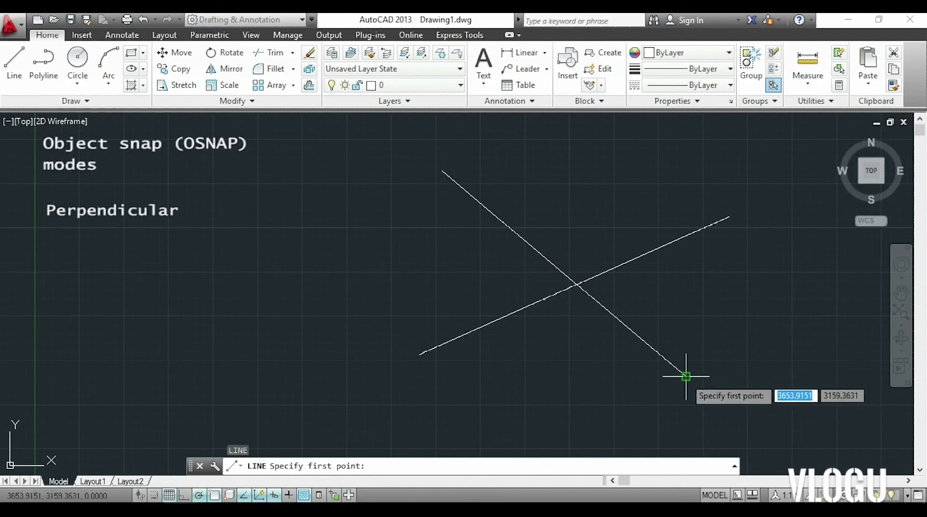
- From the descending line's lower end, draw a short line perpendicular to it and another line perpendicular to the rising line
click(685, 376)
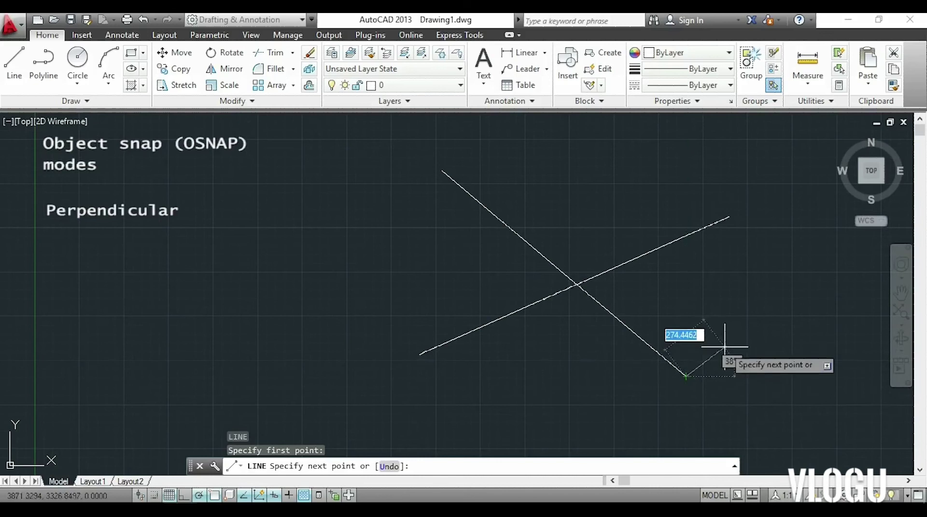
scroll(700, 374, up, 4)
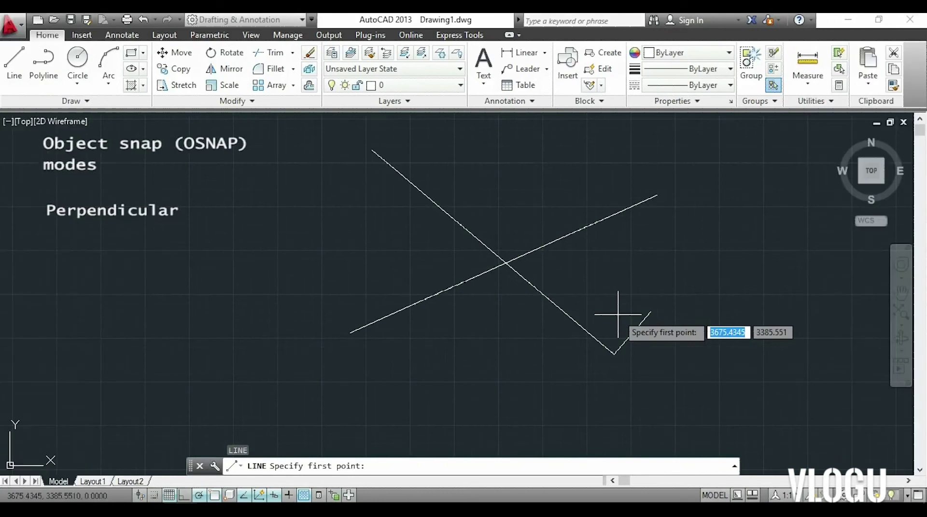
click(614, 355)
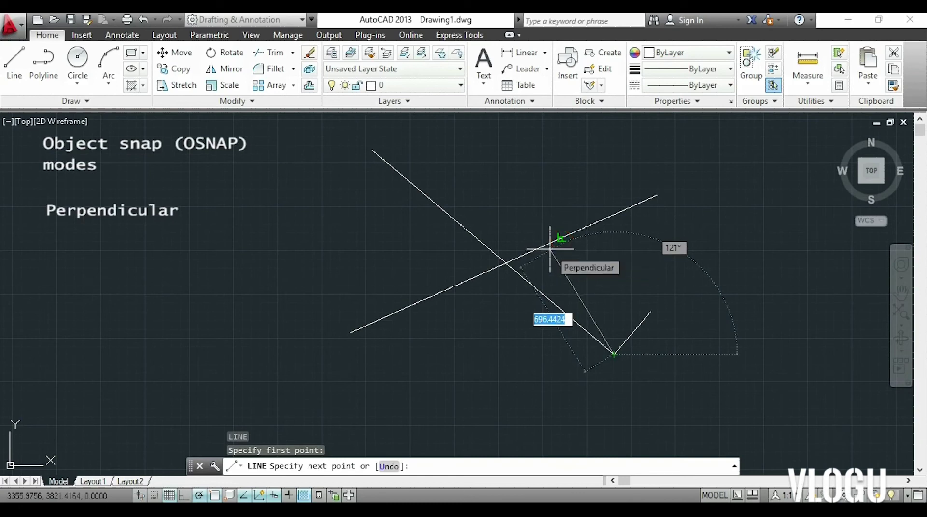
click(561, 239)
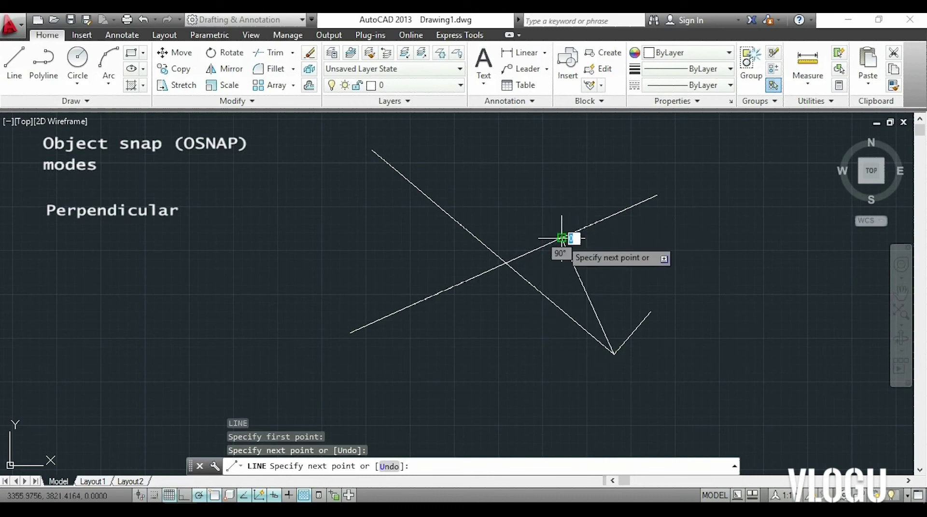
key(Escape)
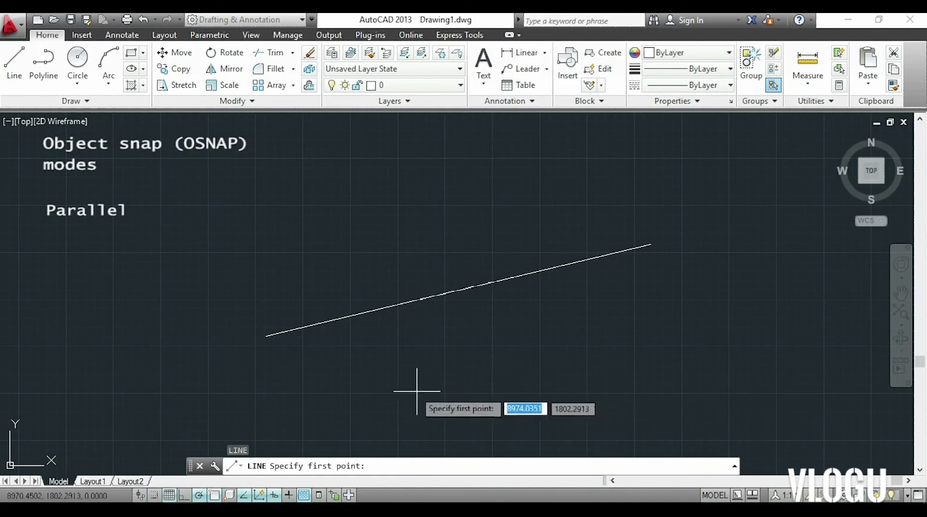
- Start a line at a free point beyond the lower-left end of the sloped line, for drawing a parallel
click(221, 319)
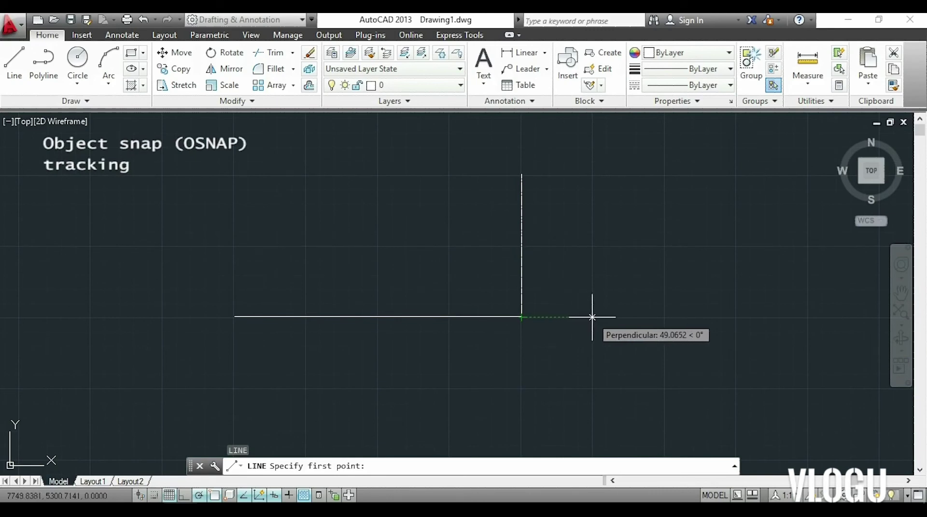
- Using object snap tracking, draw a vertical line starting 50 units right of the corner, nearly as tall as the existing vertical line
text(50)
key(Return)
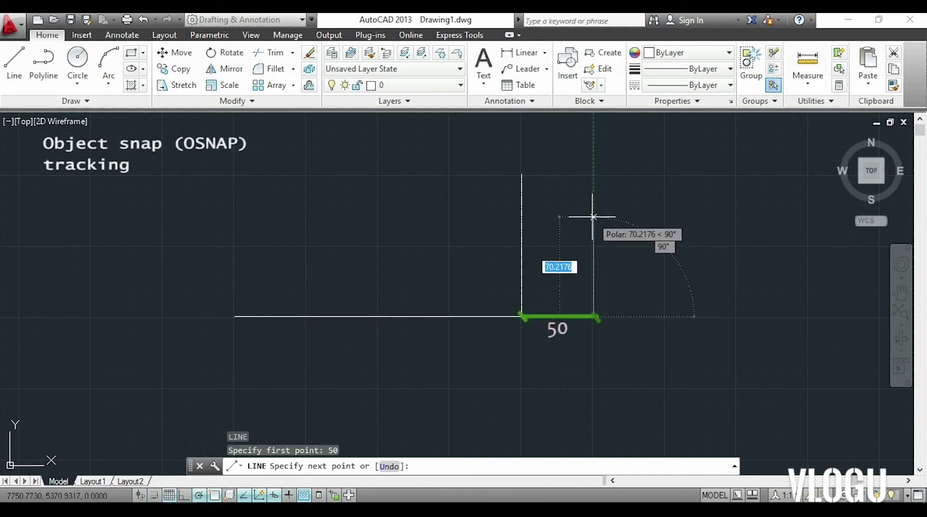
click(594, 178)
key(Escape)
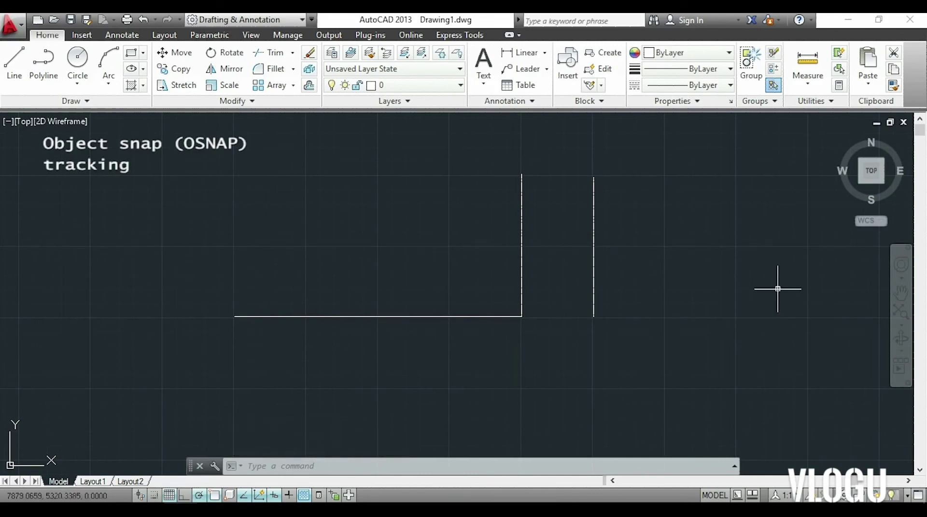
- Using object snap tracking, draw a vertical line starting 100 units left of the corner, up level with the existing vertical line's upper end
text(l)
key(Return)
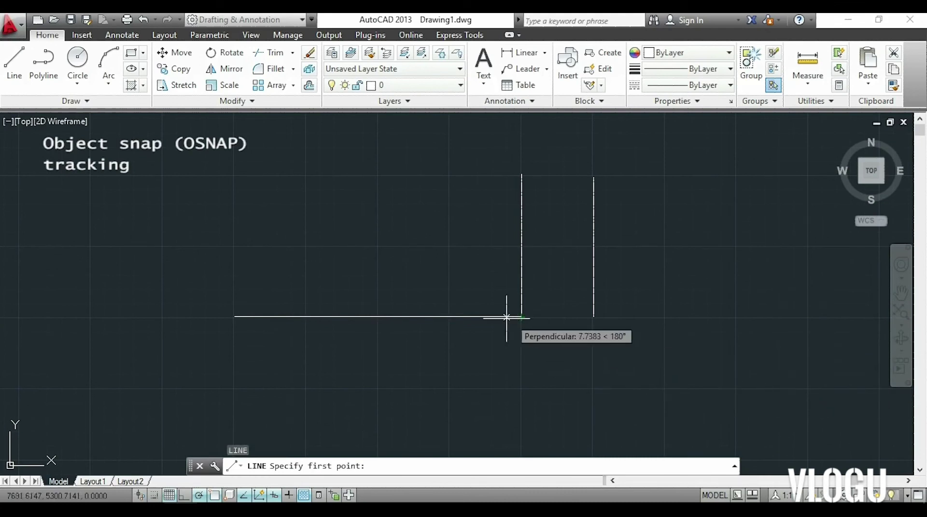
text(100)
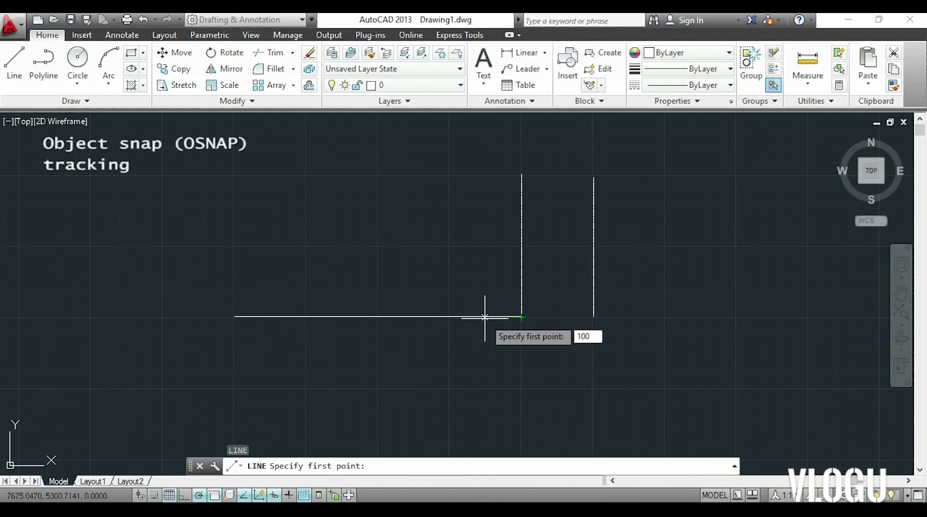
key(Return)
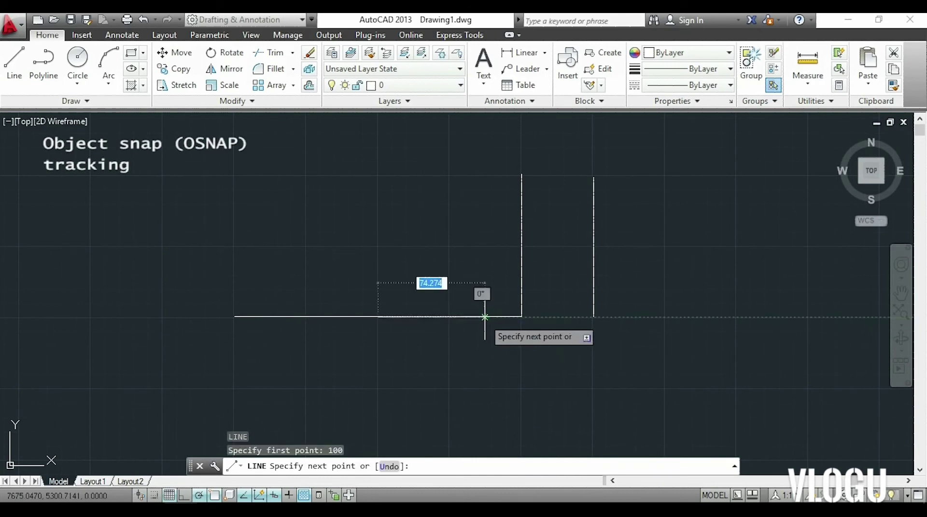
click(379, 173)
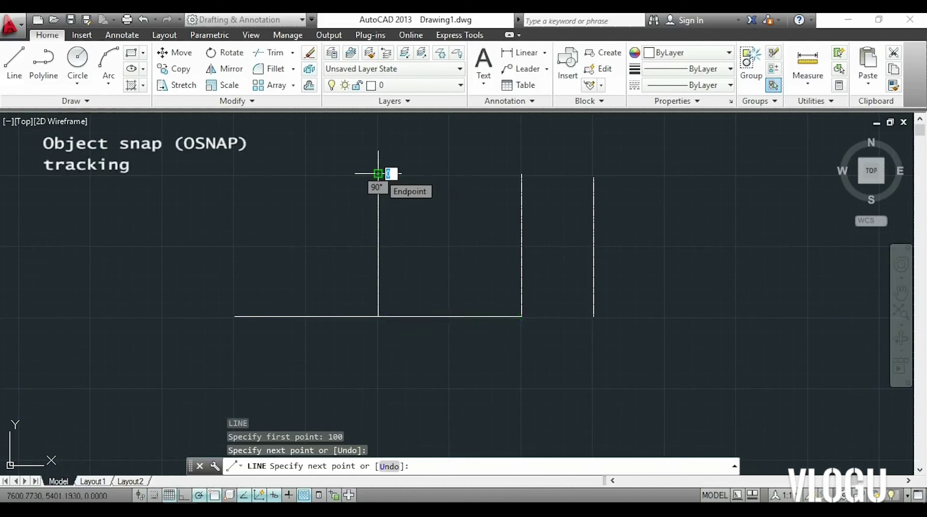
key(Escape)
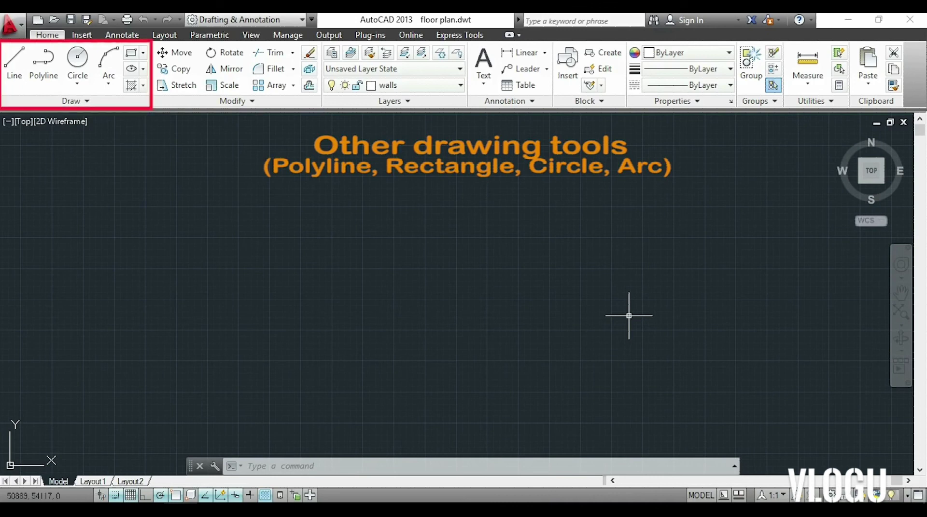
- Start a polyline at a free point with segments of 1000 units right, 500 up and 250 left
click(84, 102)
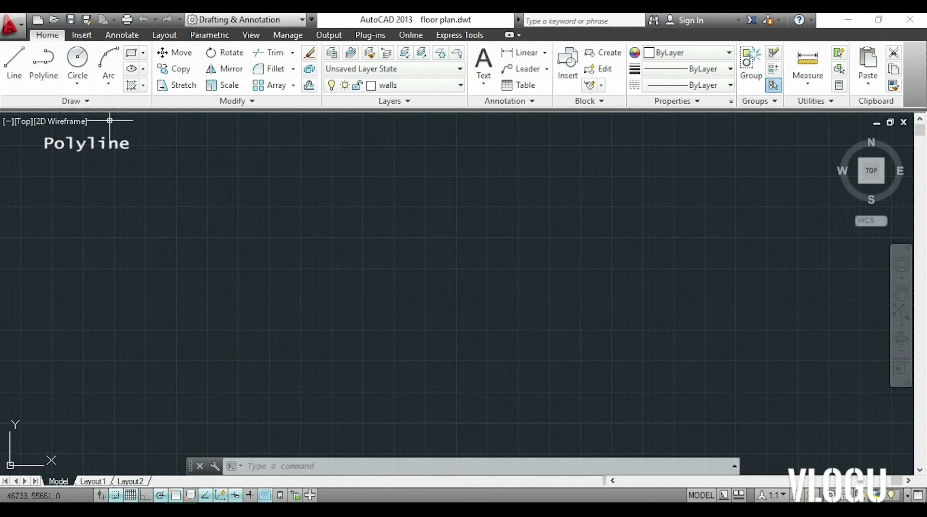
click(36, 59)
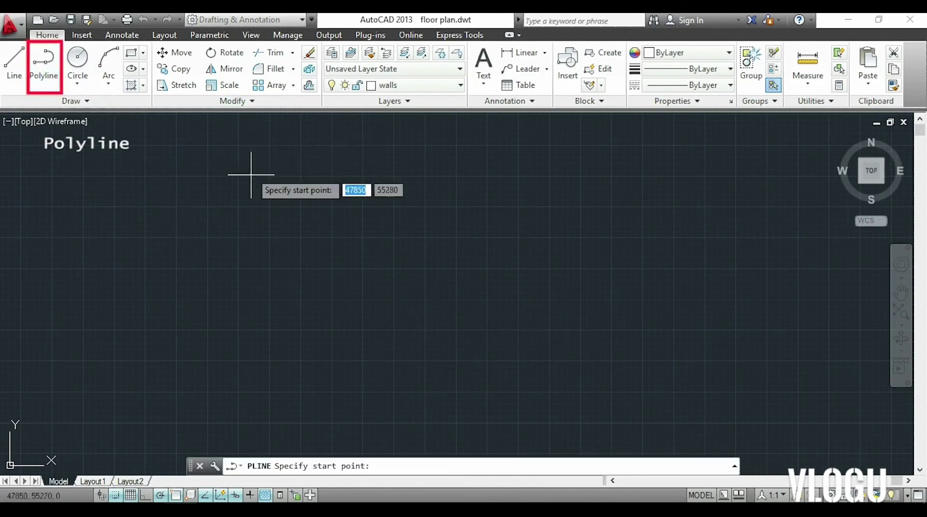
click(237, 331)
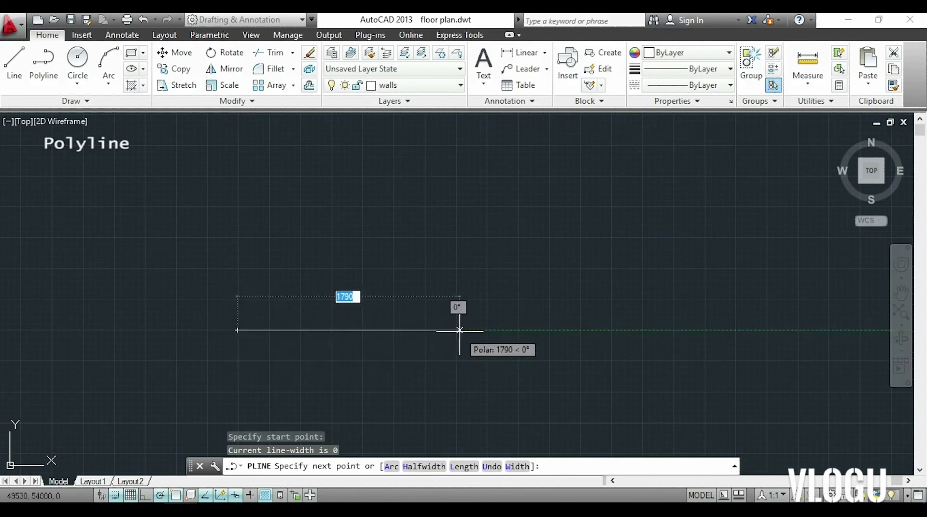
text(1000)
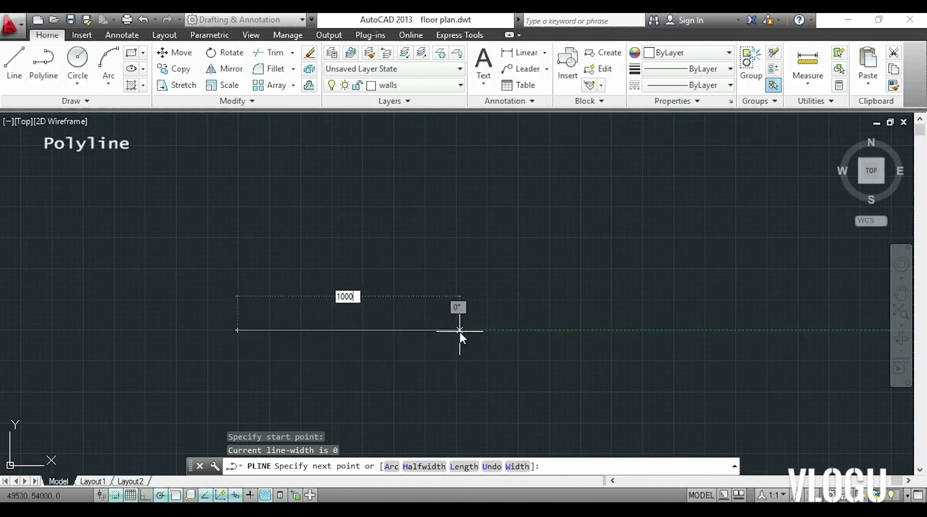
key(Return)
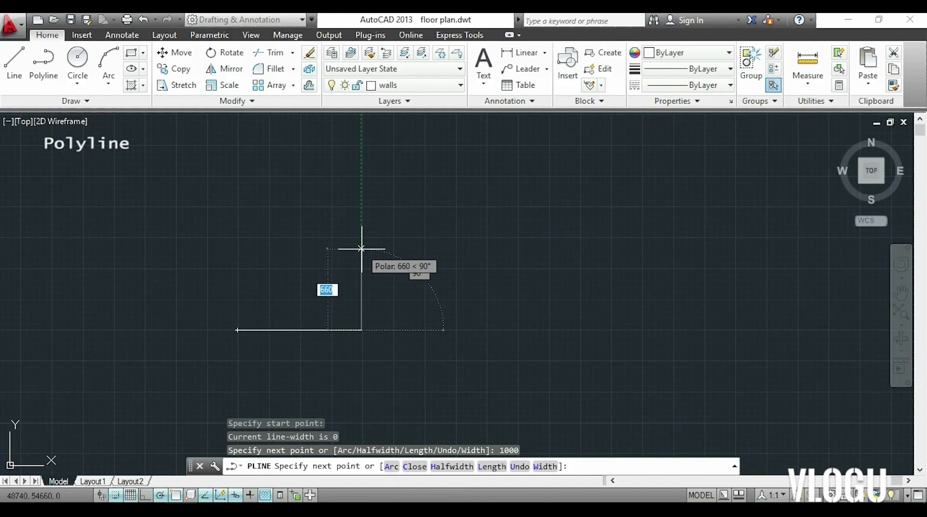
text(500)
key(Return)
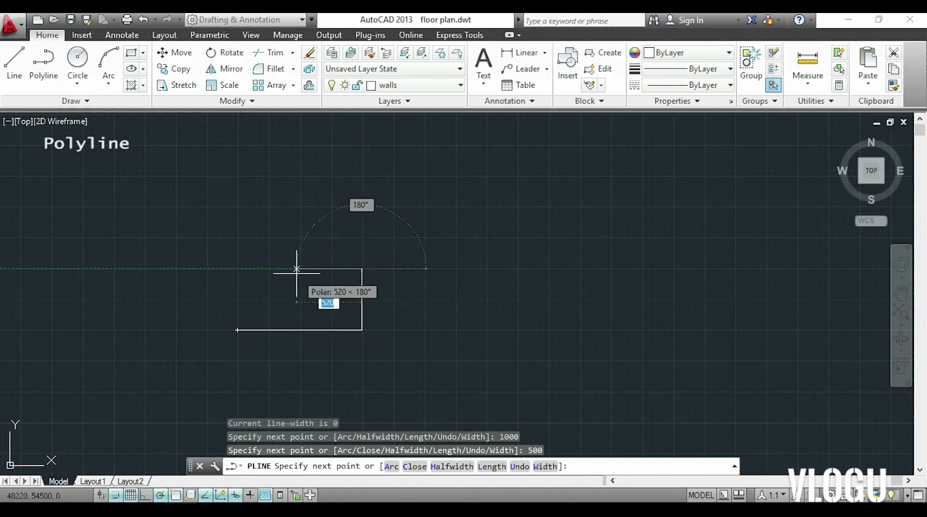
text(250)
key(Return)
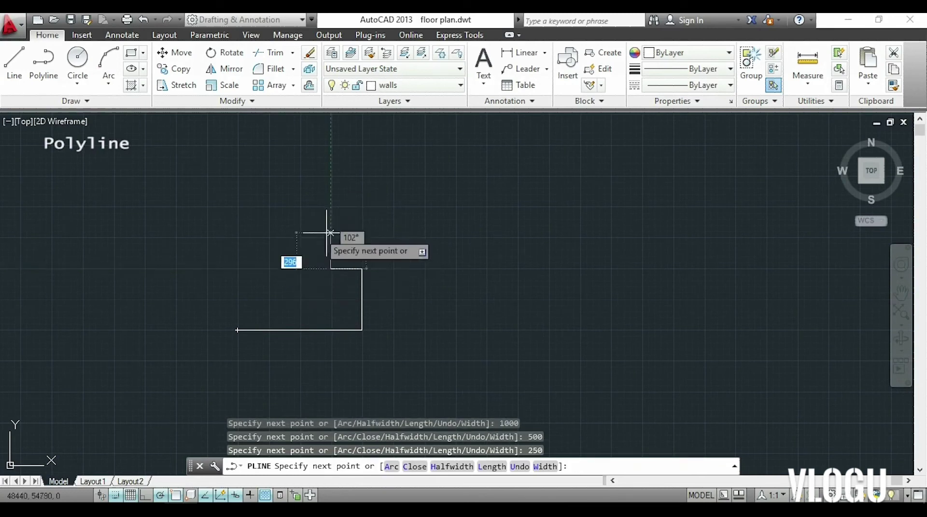
- Continue the polyline about 300 units up, 490 left, 450 down and 250 left, close it to its start point, and select it
click(270, 232)
click(269, 286)
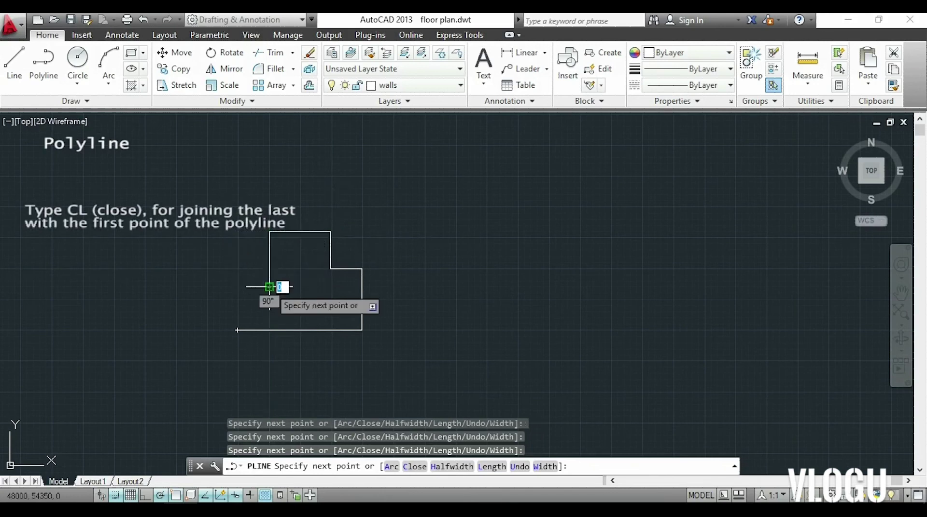
scroll(238, 286, up, 4)
click(238, 287)
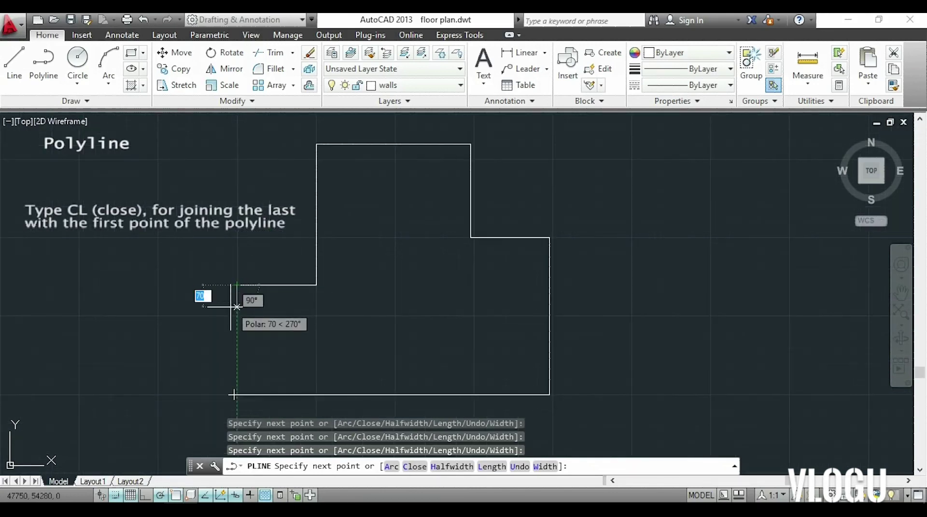
text(cl)
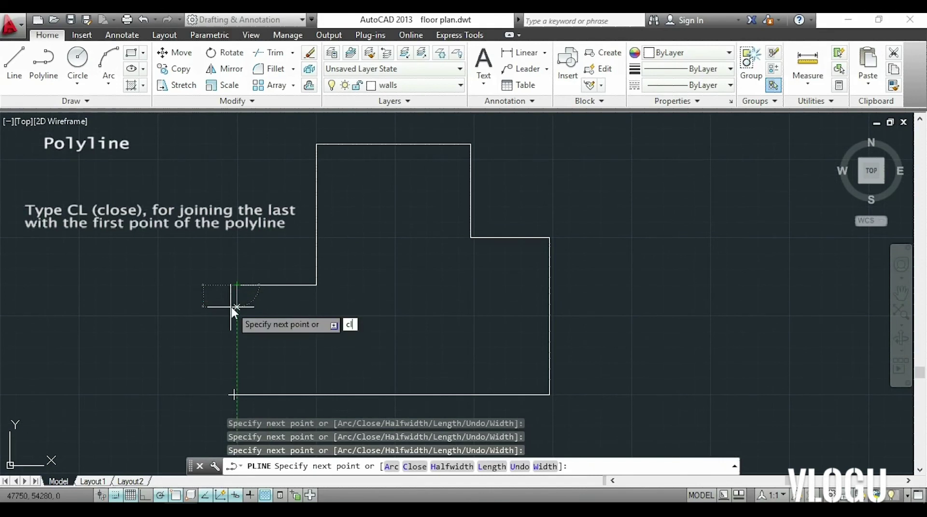
key(Return)
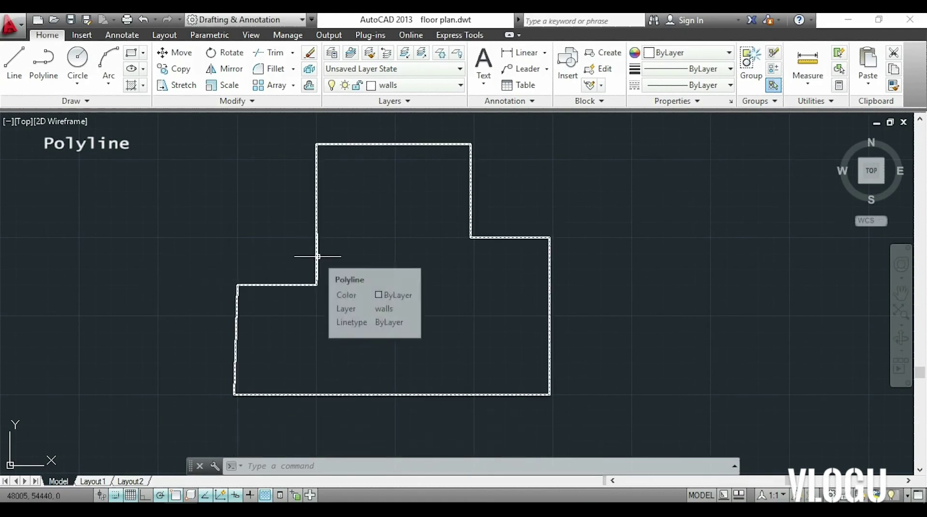
click(317, 256)
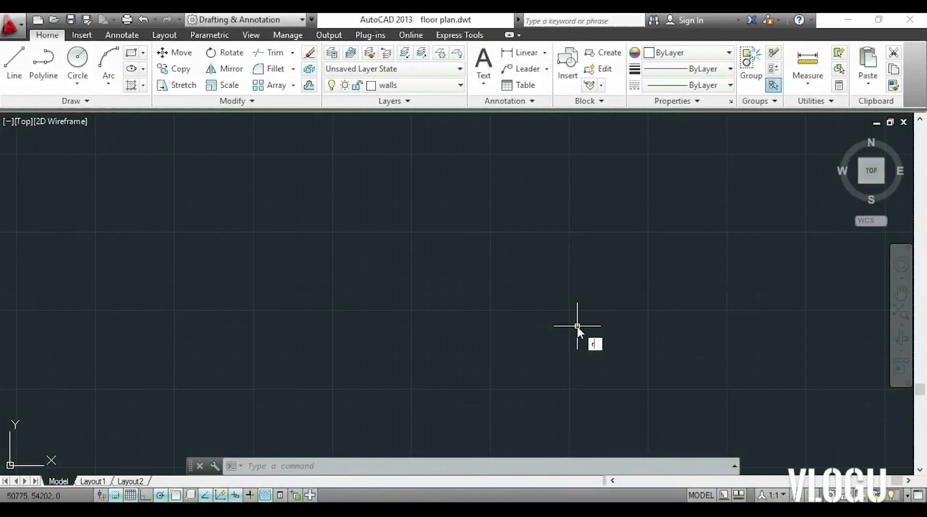
- Draw a rectangle 300 units wide and 500 units high from a free corner point in the empty drawing area
text(ec)
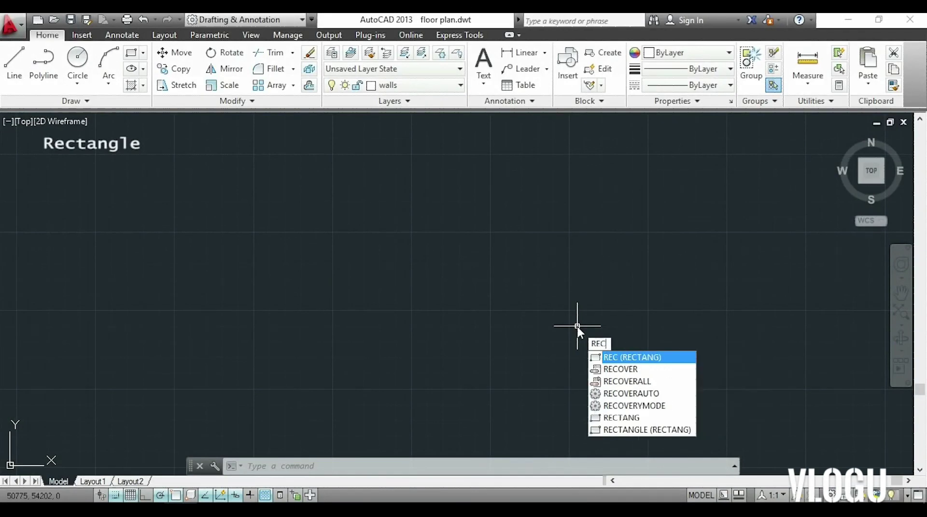
key(Return)
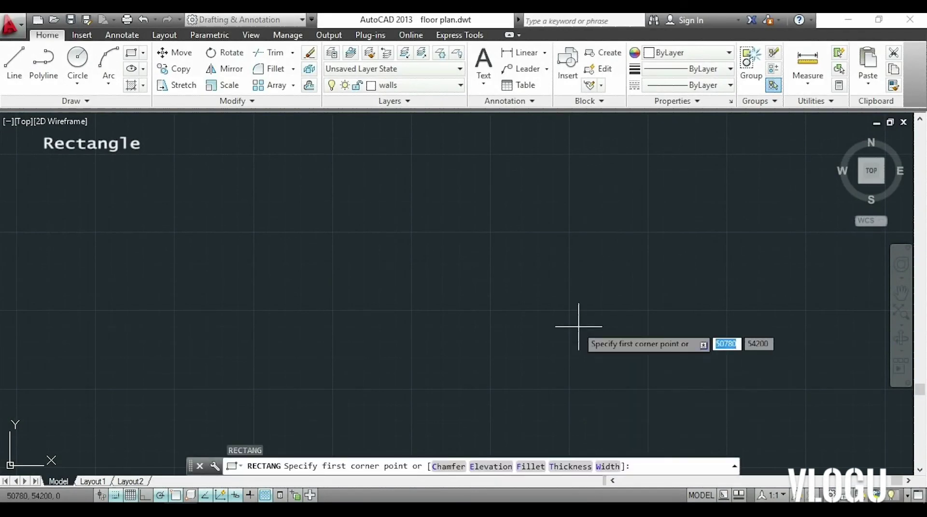
click(210, 347)
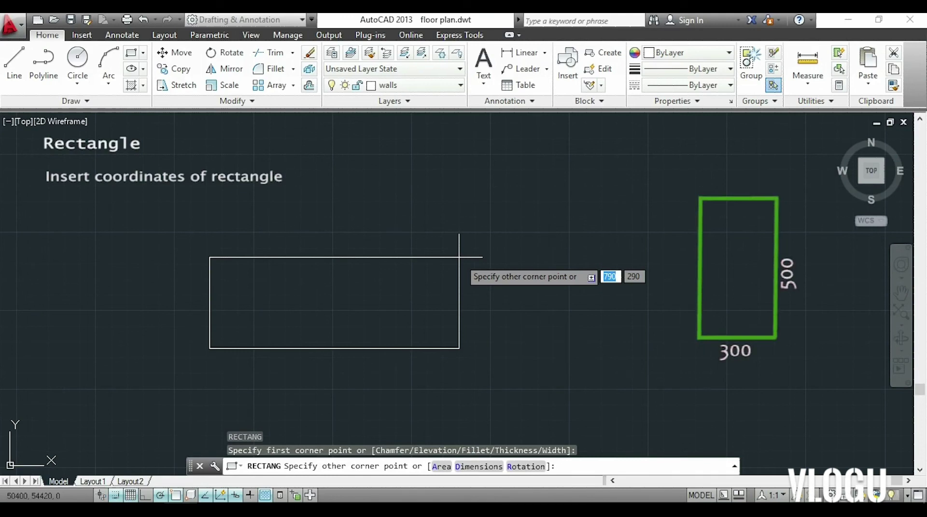
text(300)
key(Tab)
text(500)
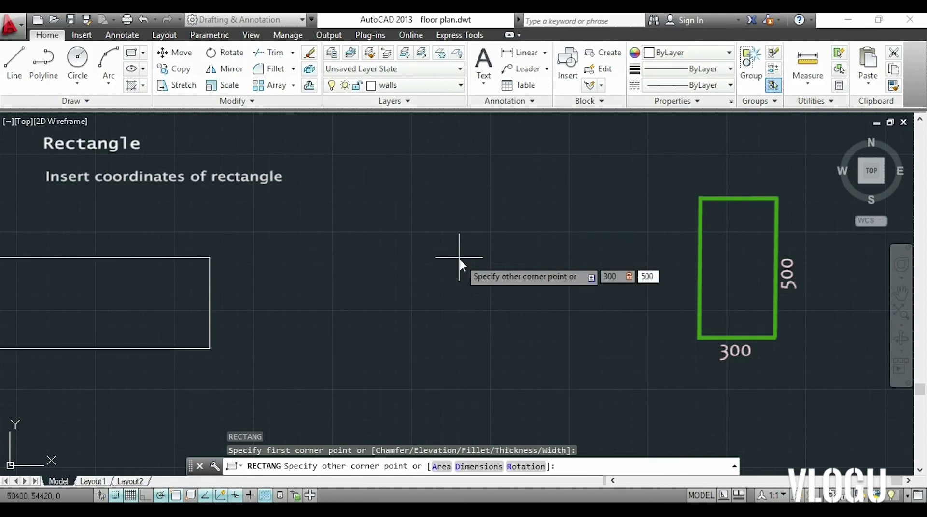
key(Return)
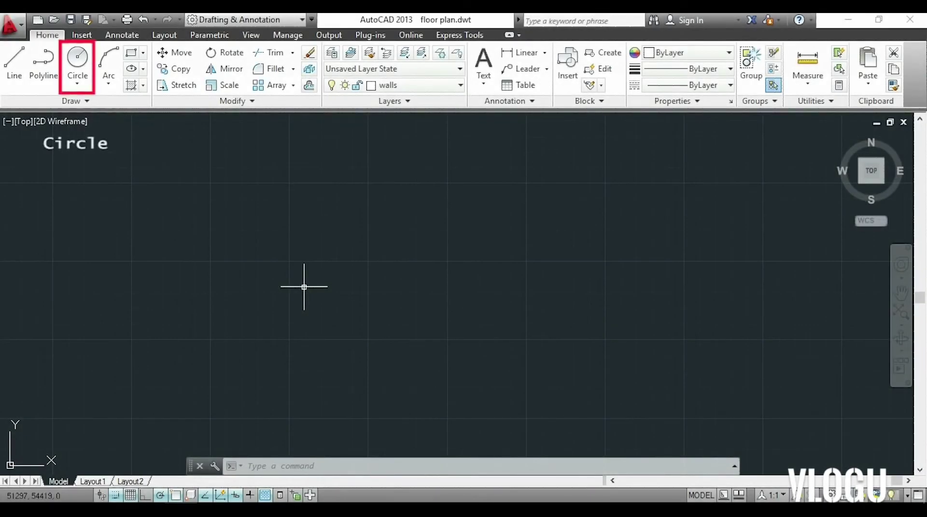
- Draw a circle with a radius of 250 around a free center point in the empty drawing area
text(c)
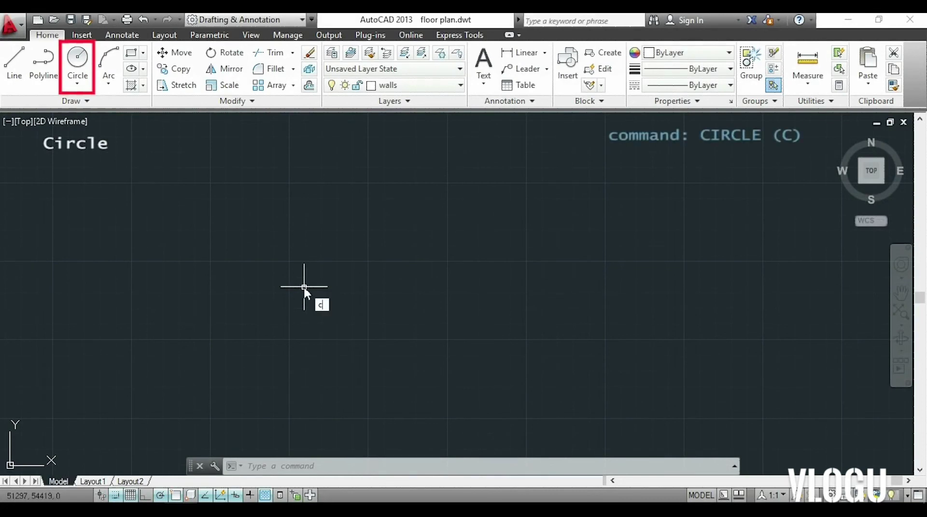
key(Return)
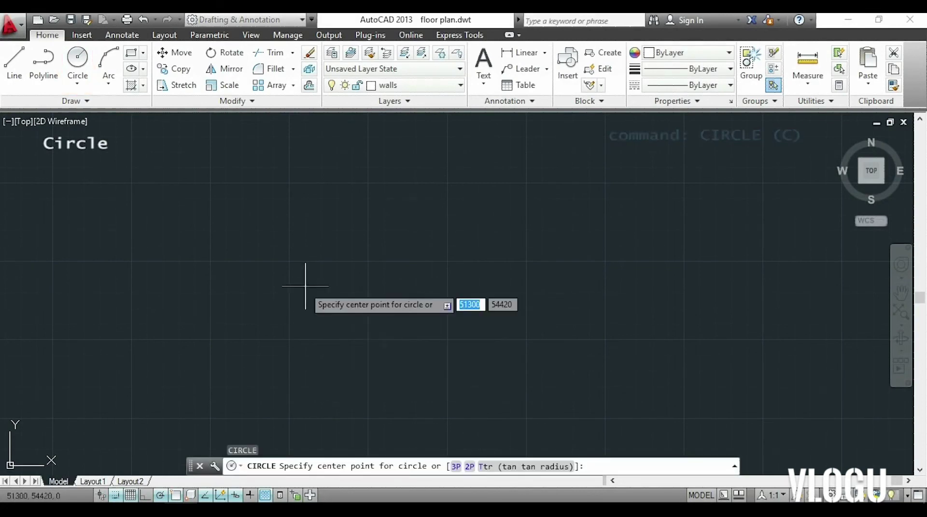
click(367, 261)
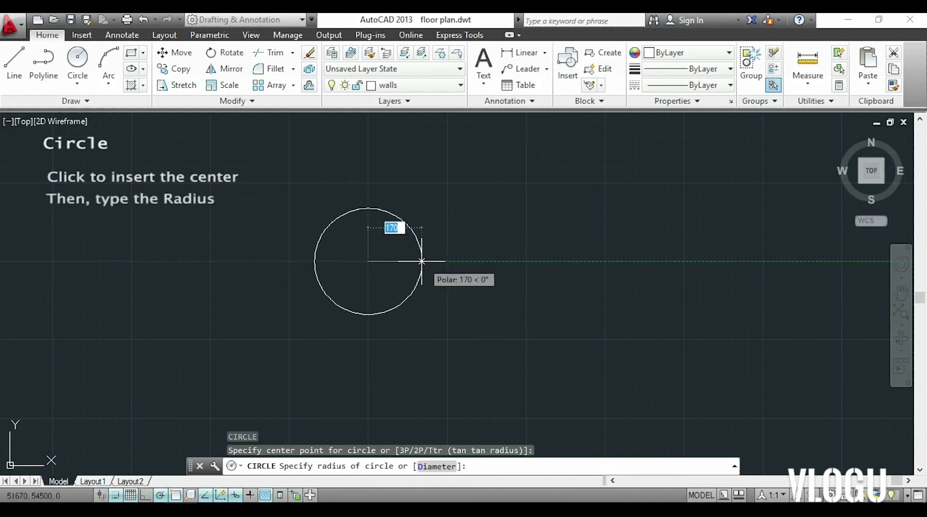
text(250)
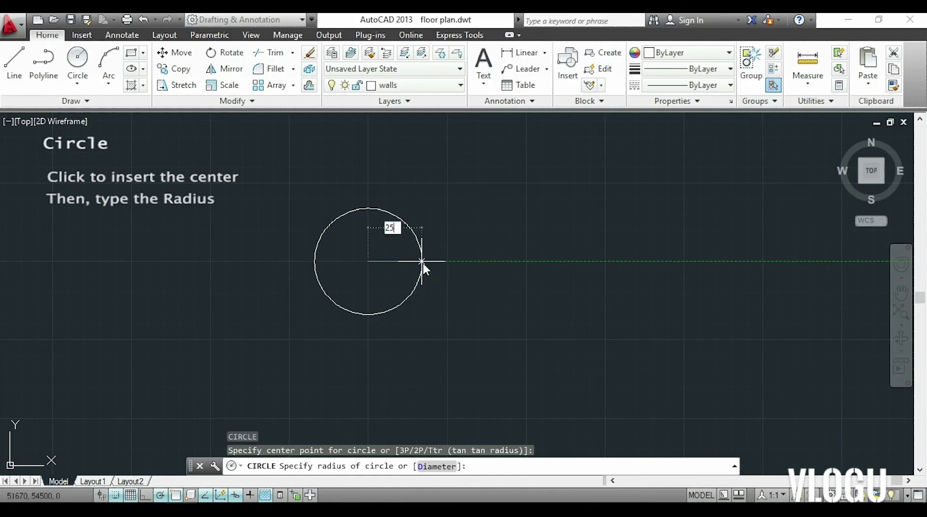
key(Return)
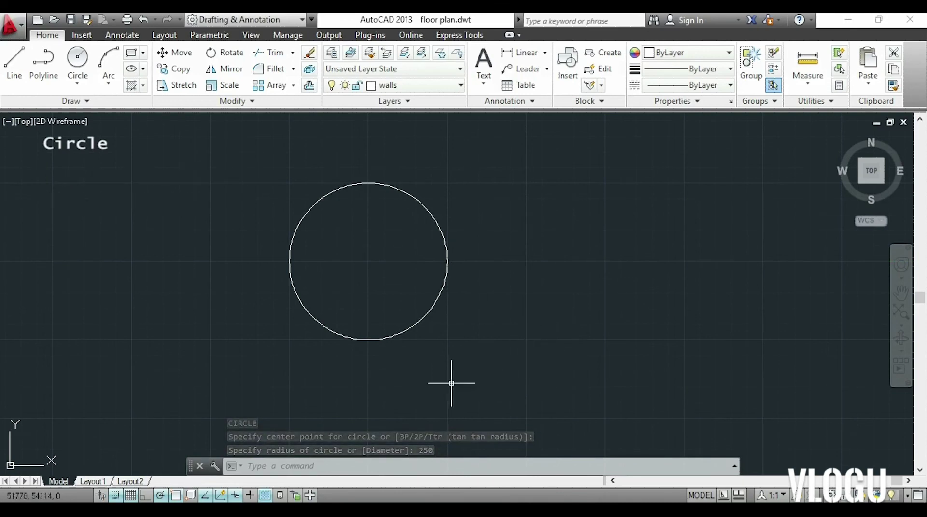
click(85, 89)
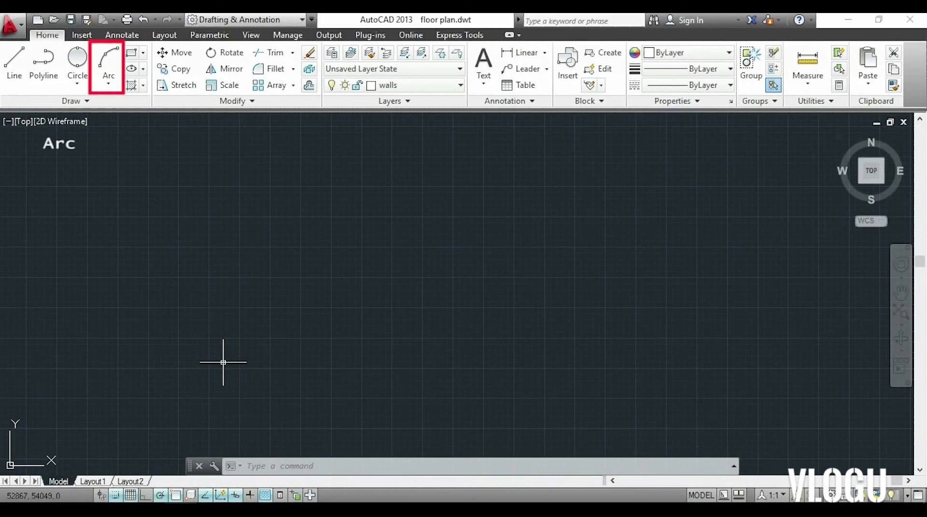
- Draw a three-point arc rising from lower left to upper right, and look over the other arc construction methods
text(A)
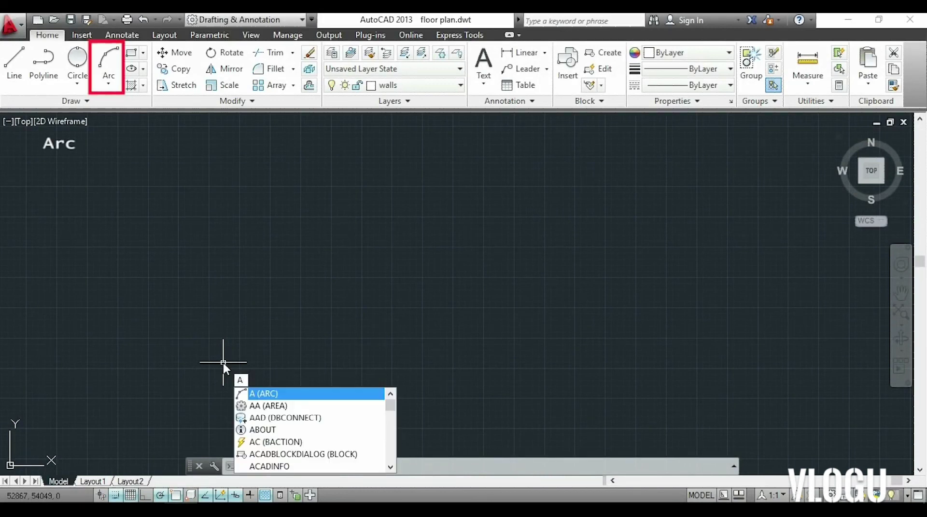
key(Return)
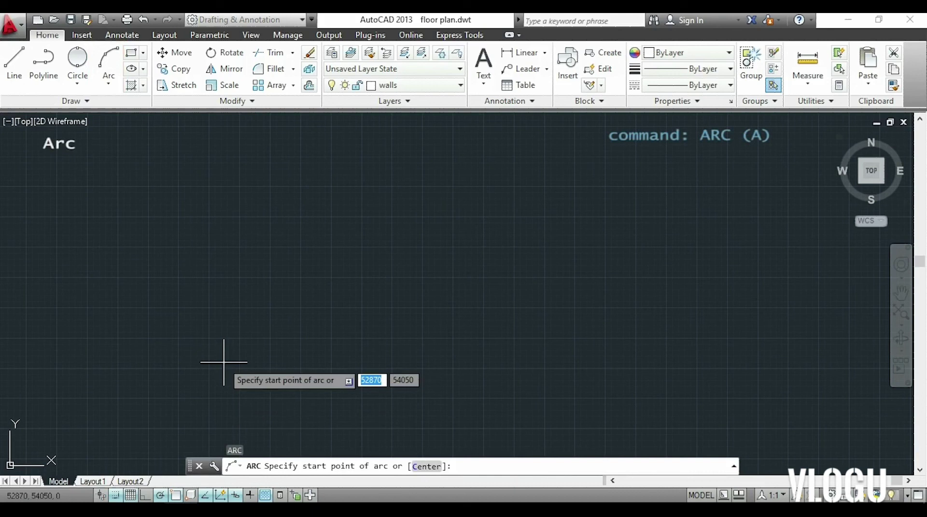
click(224, 362)
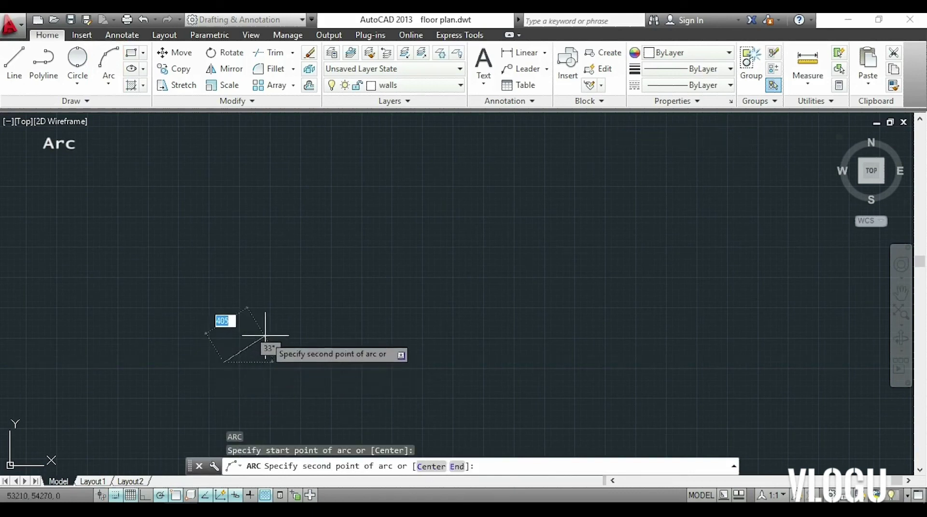
click(307, 275)
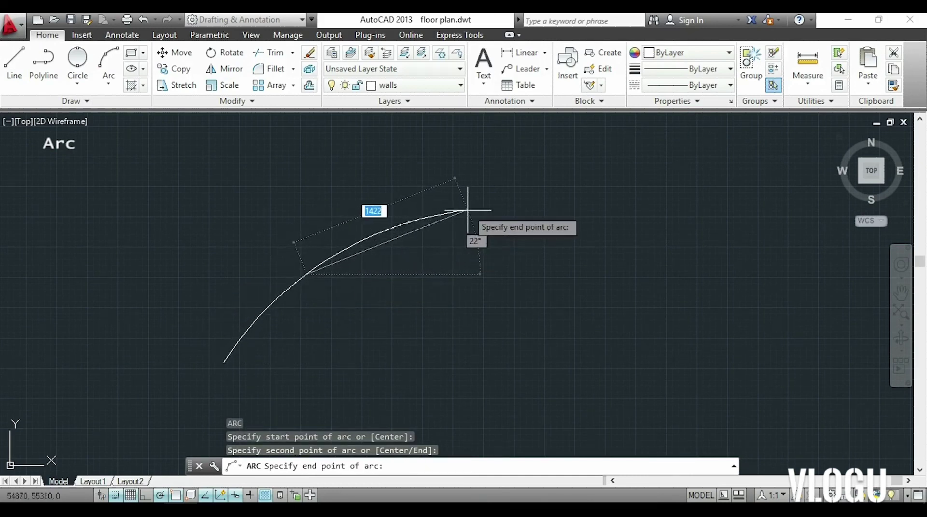
click(441, 241)
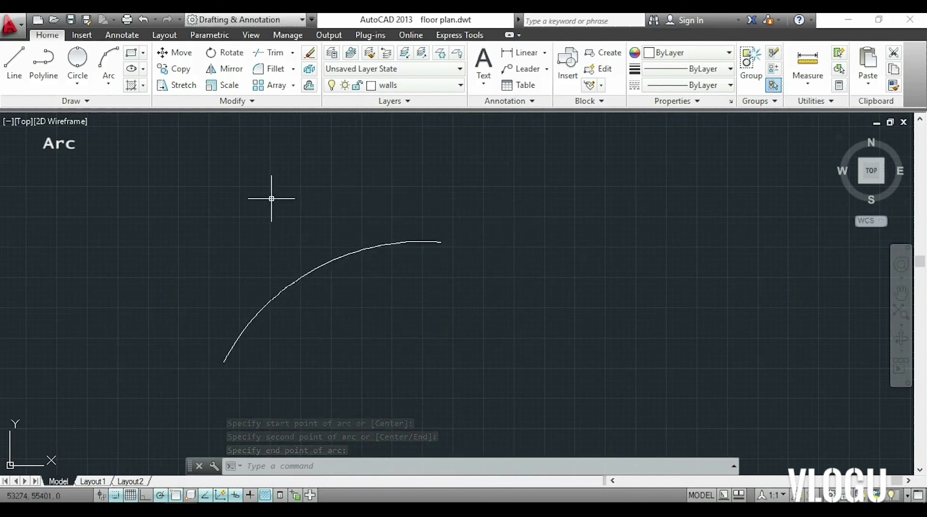
click(112, 87)
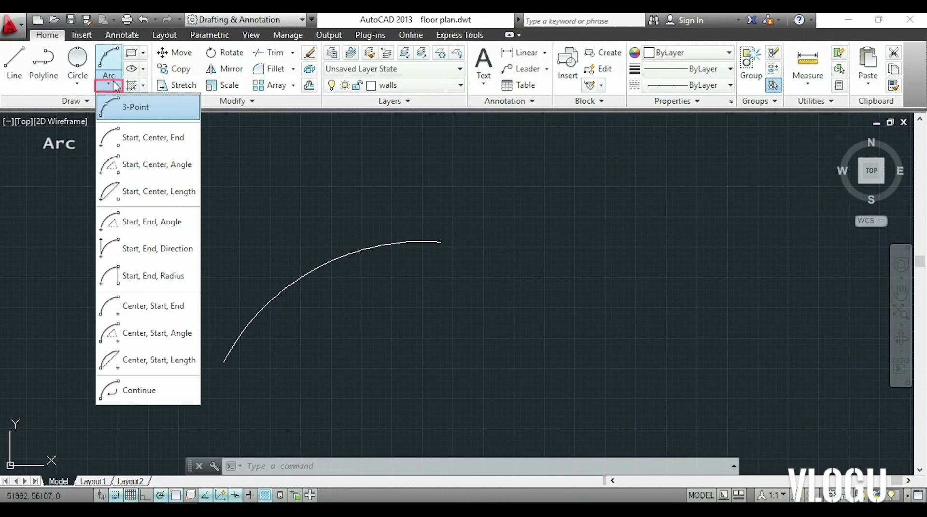
click(112, 87)
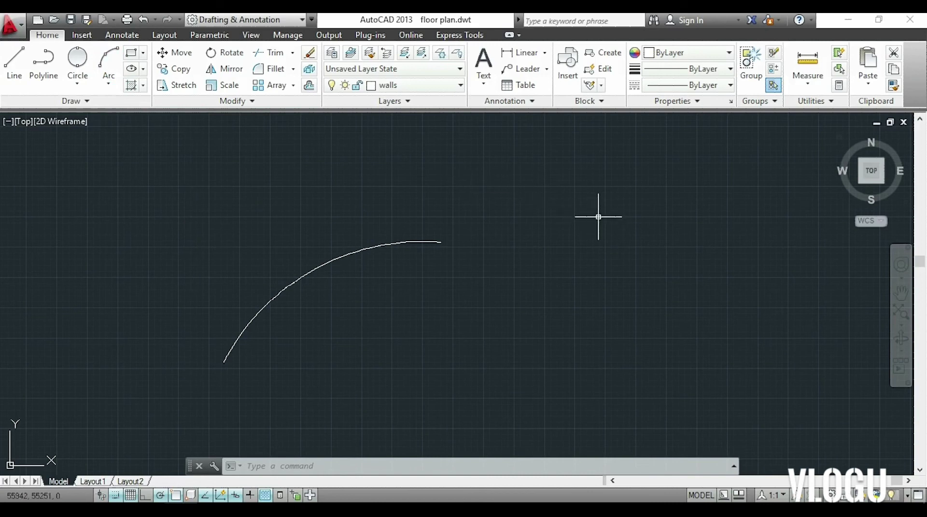